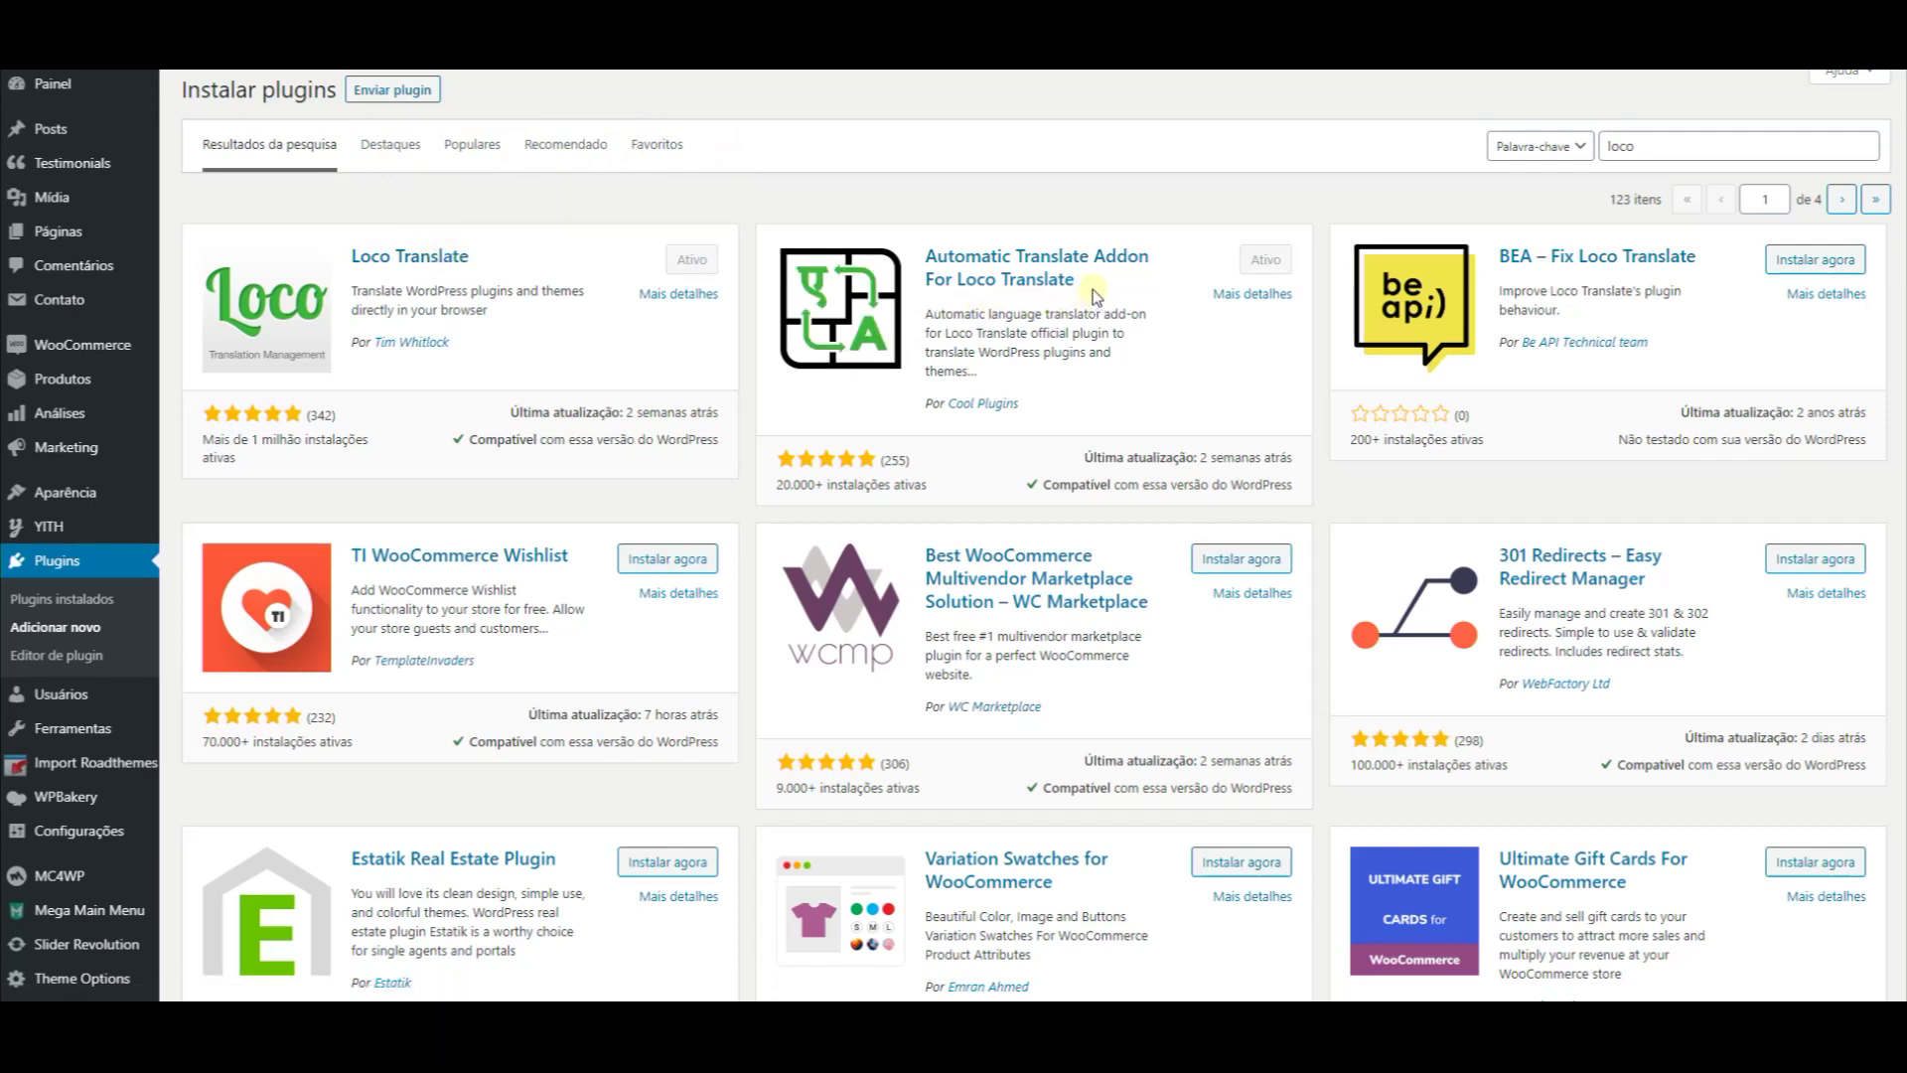
{"action": "left_click_drag", "start_coordinate": [1095, 288], "coordinate": [936, 255]}
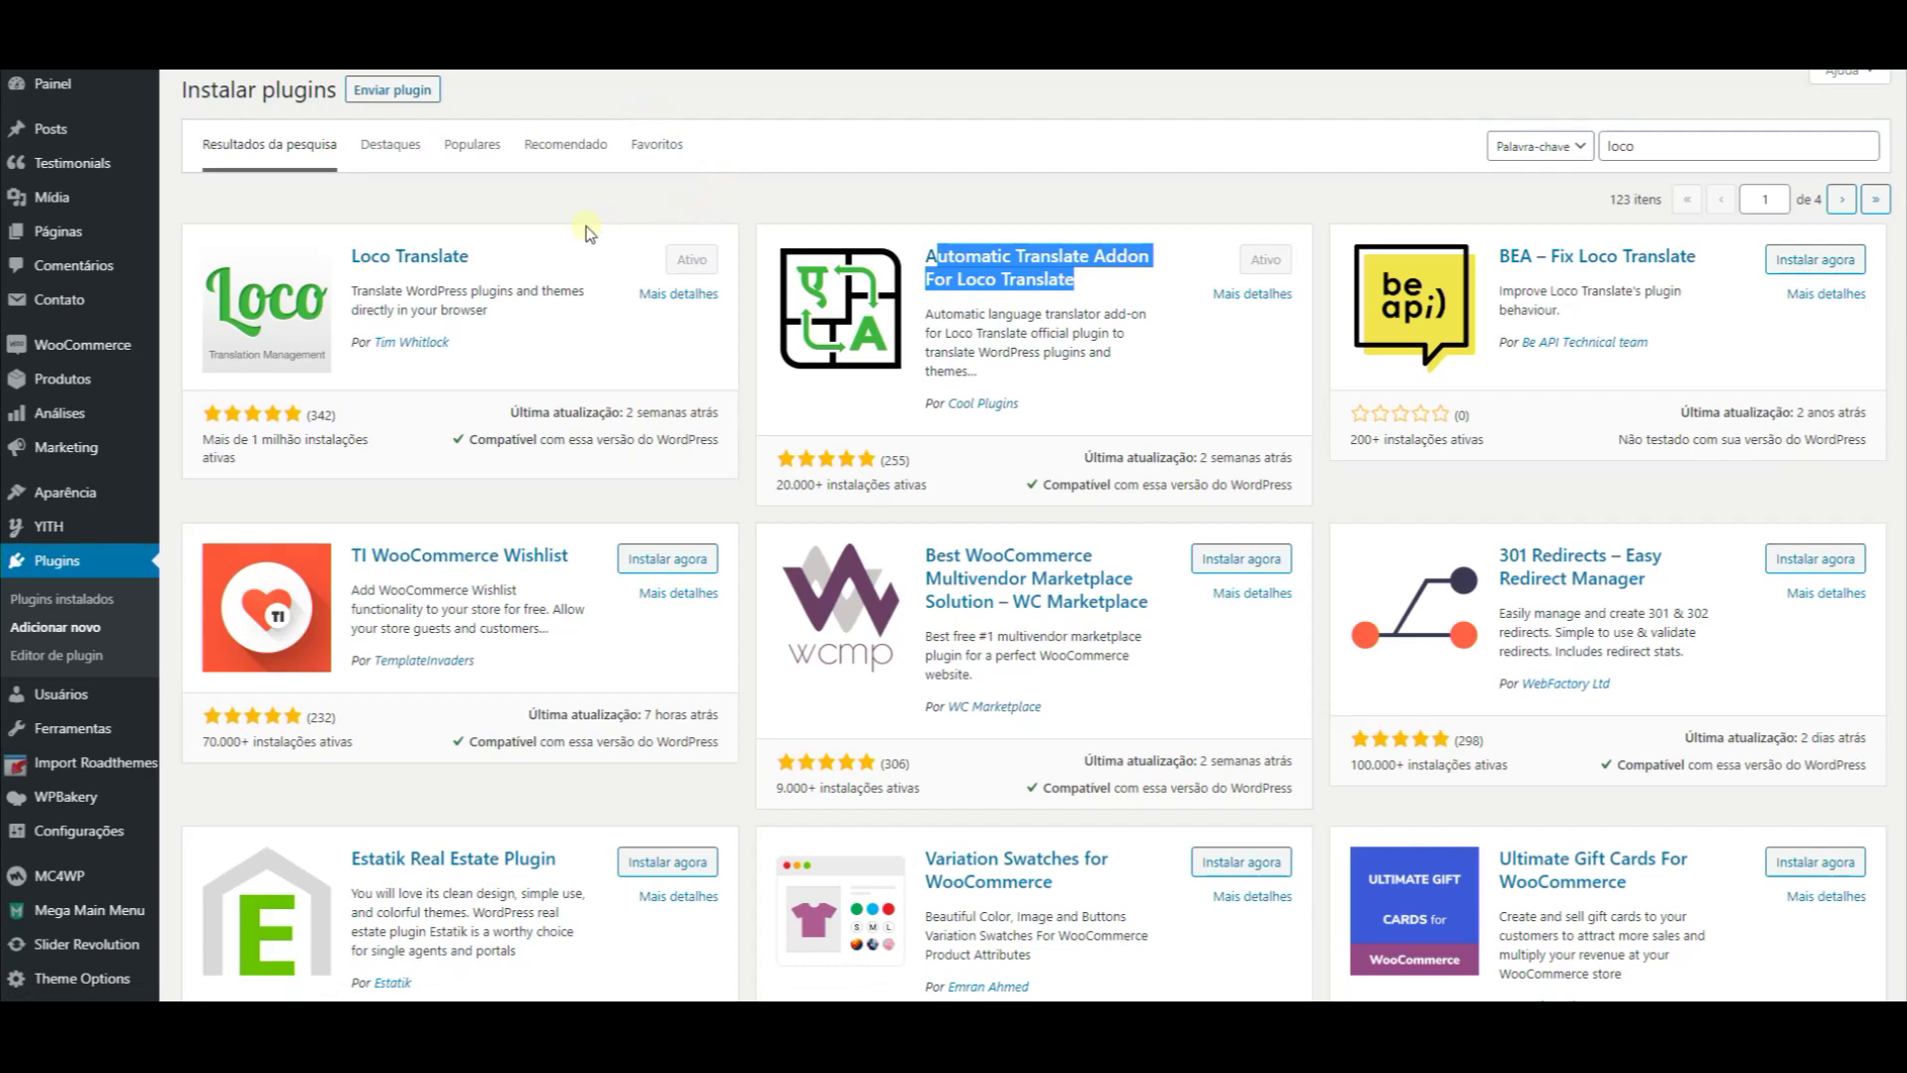
{"action": "left_click", "coordinate": [936, 213]}
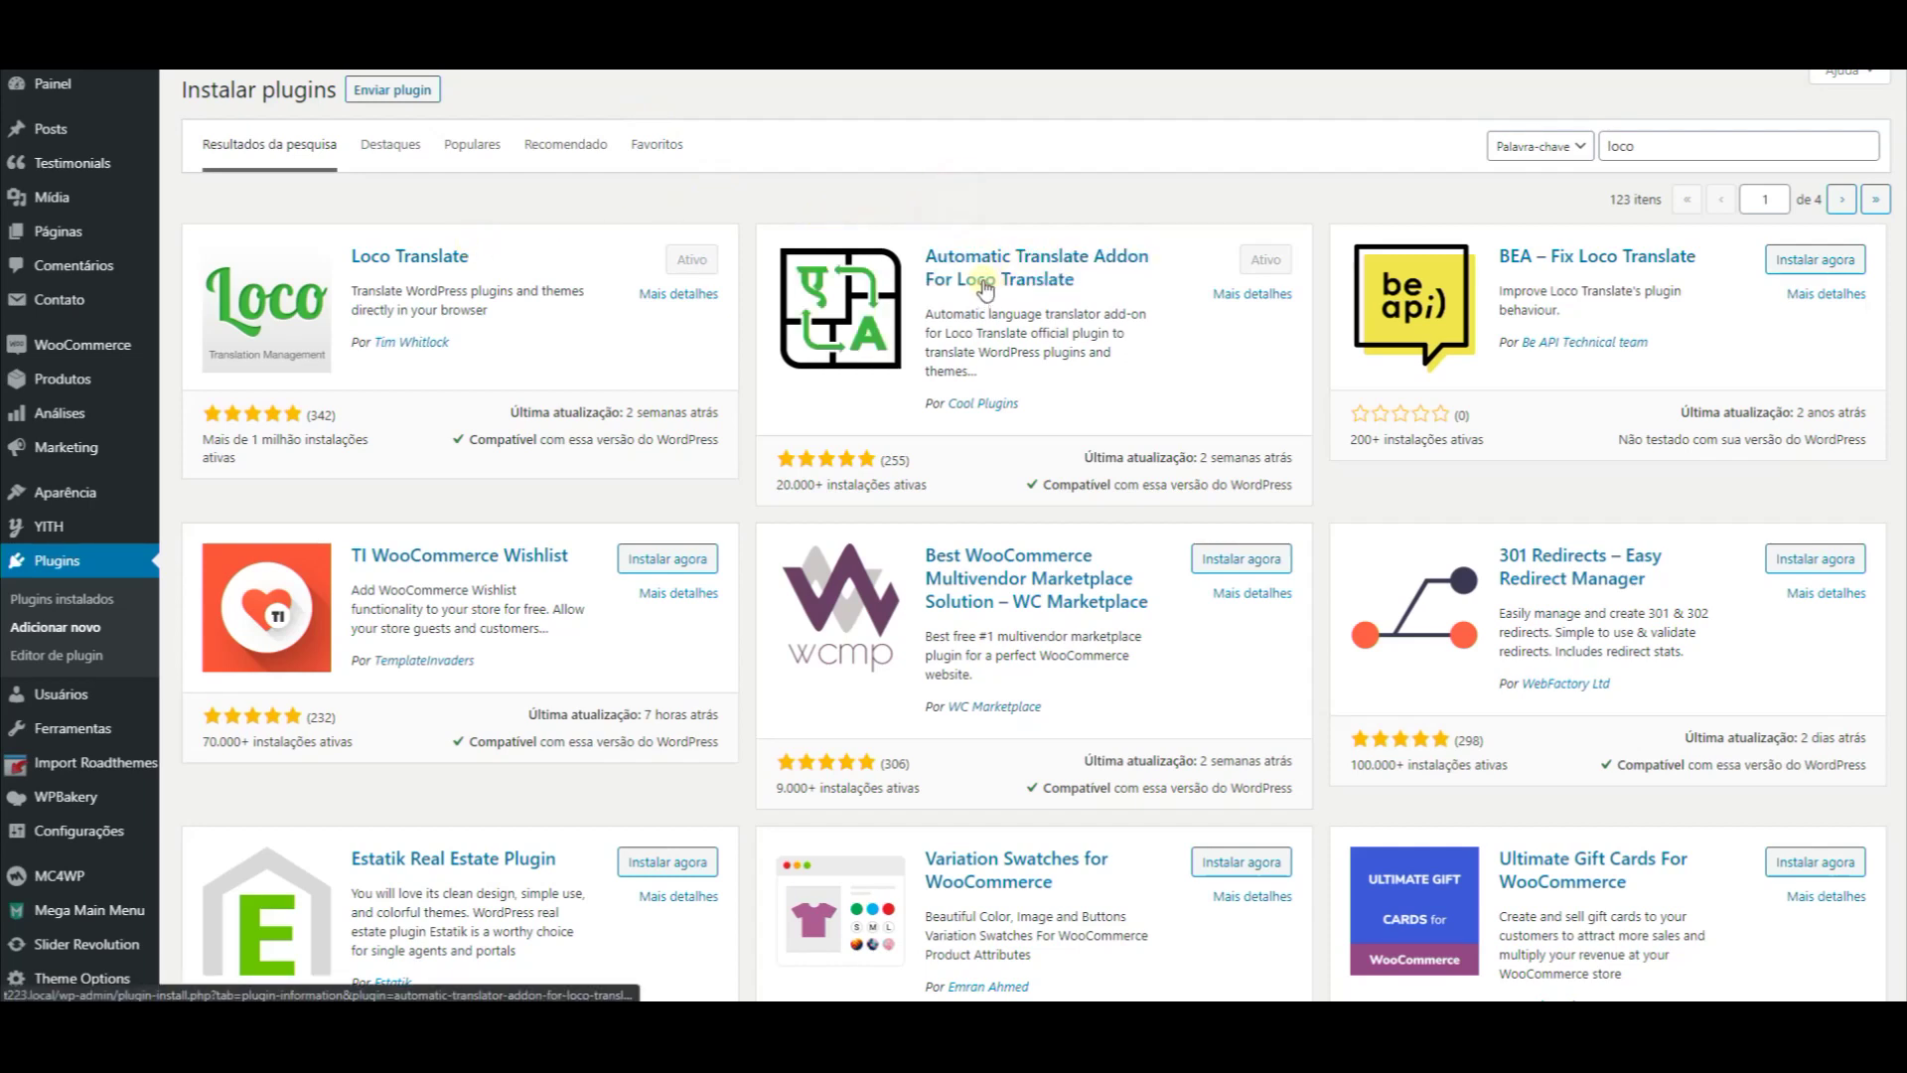
{"action": "left_click_drag", "start_coordinate": [1076, 288], "coordinate": [952, 266]}
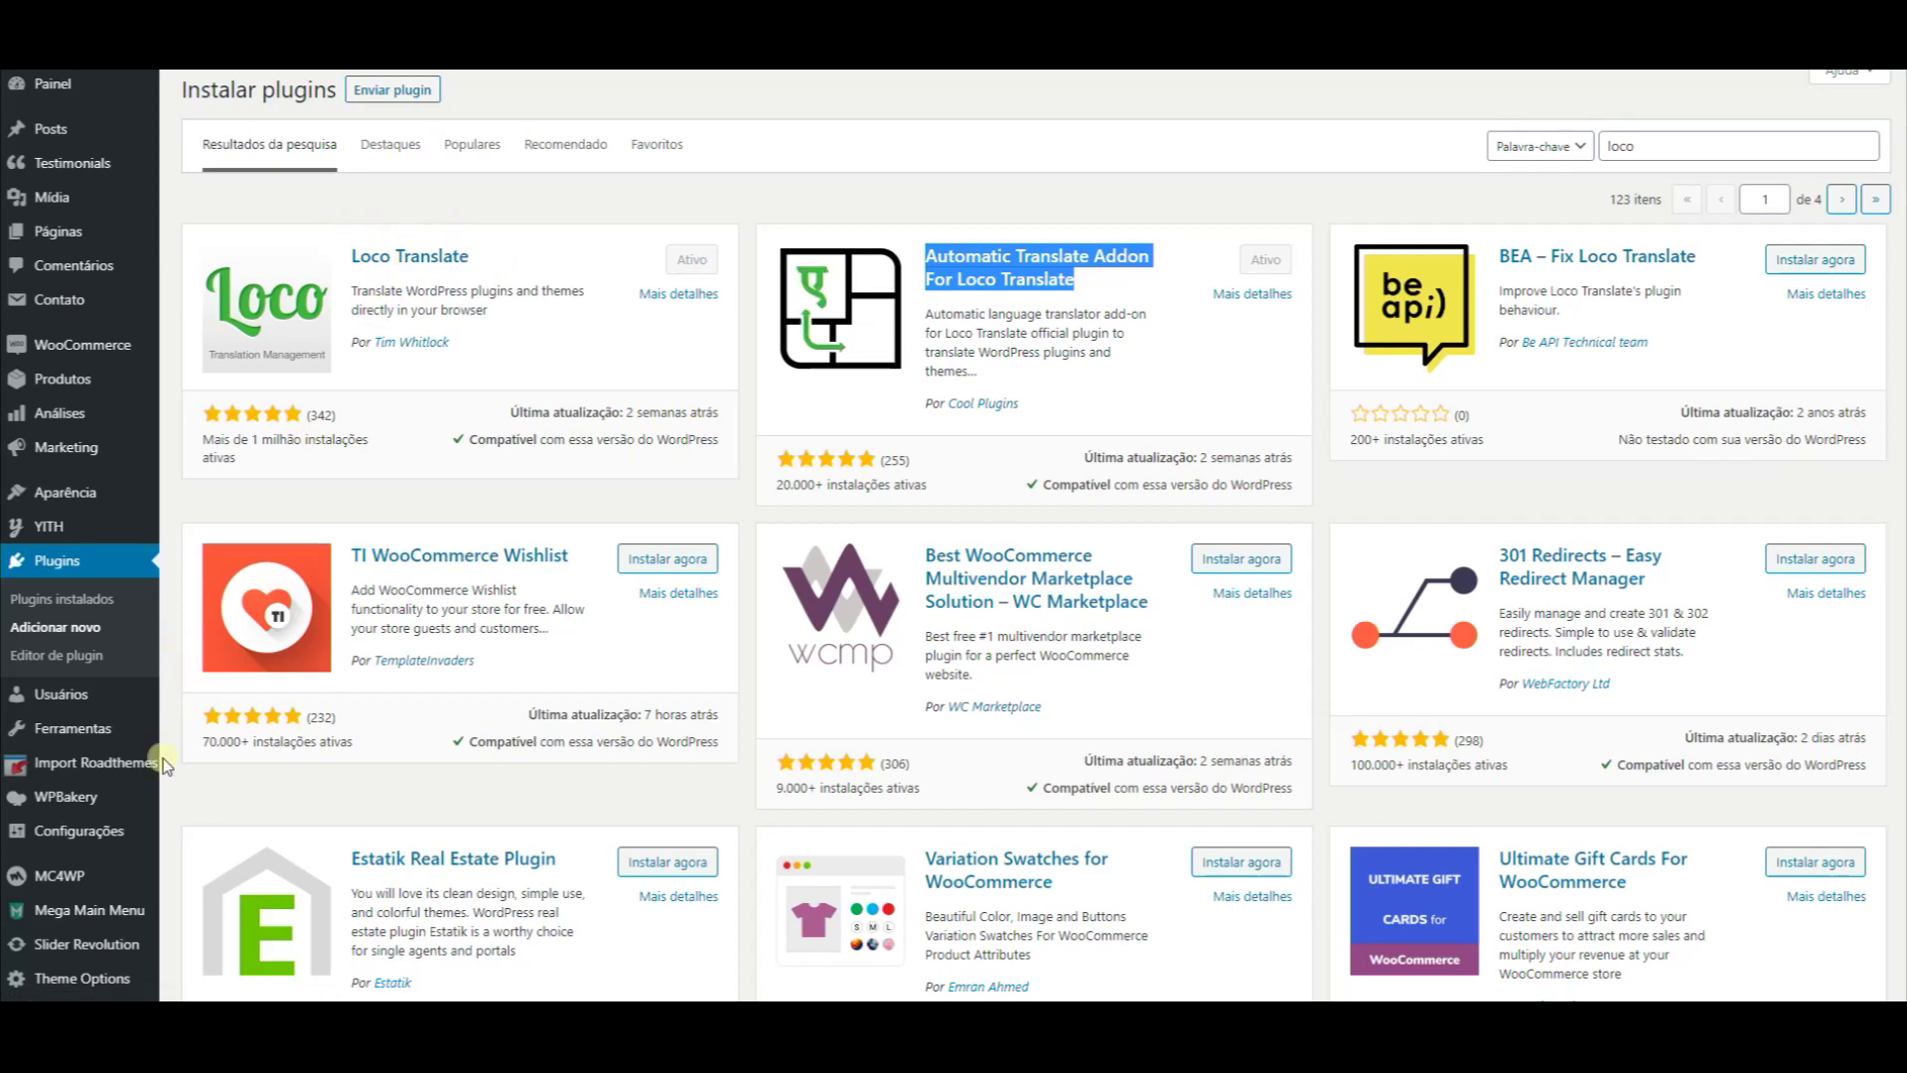
Open the Autima parent theme from Loco Translate's list of translatable themes
{"action": "scroll", "coordinate": [174, 826], "scroll_direction": "down", "scroll_amount": 2}
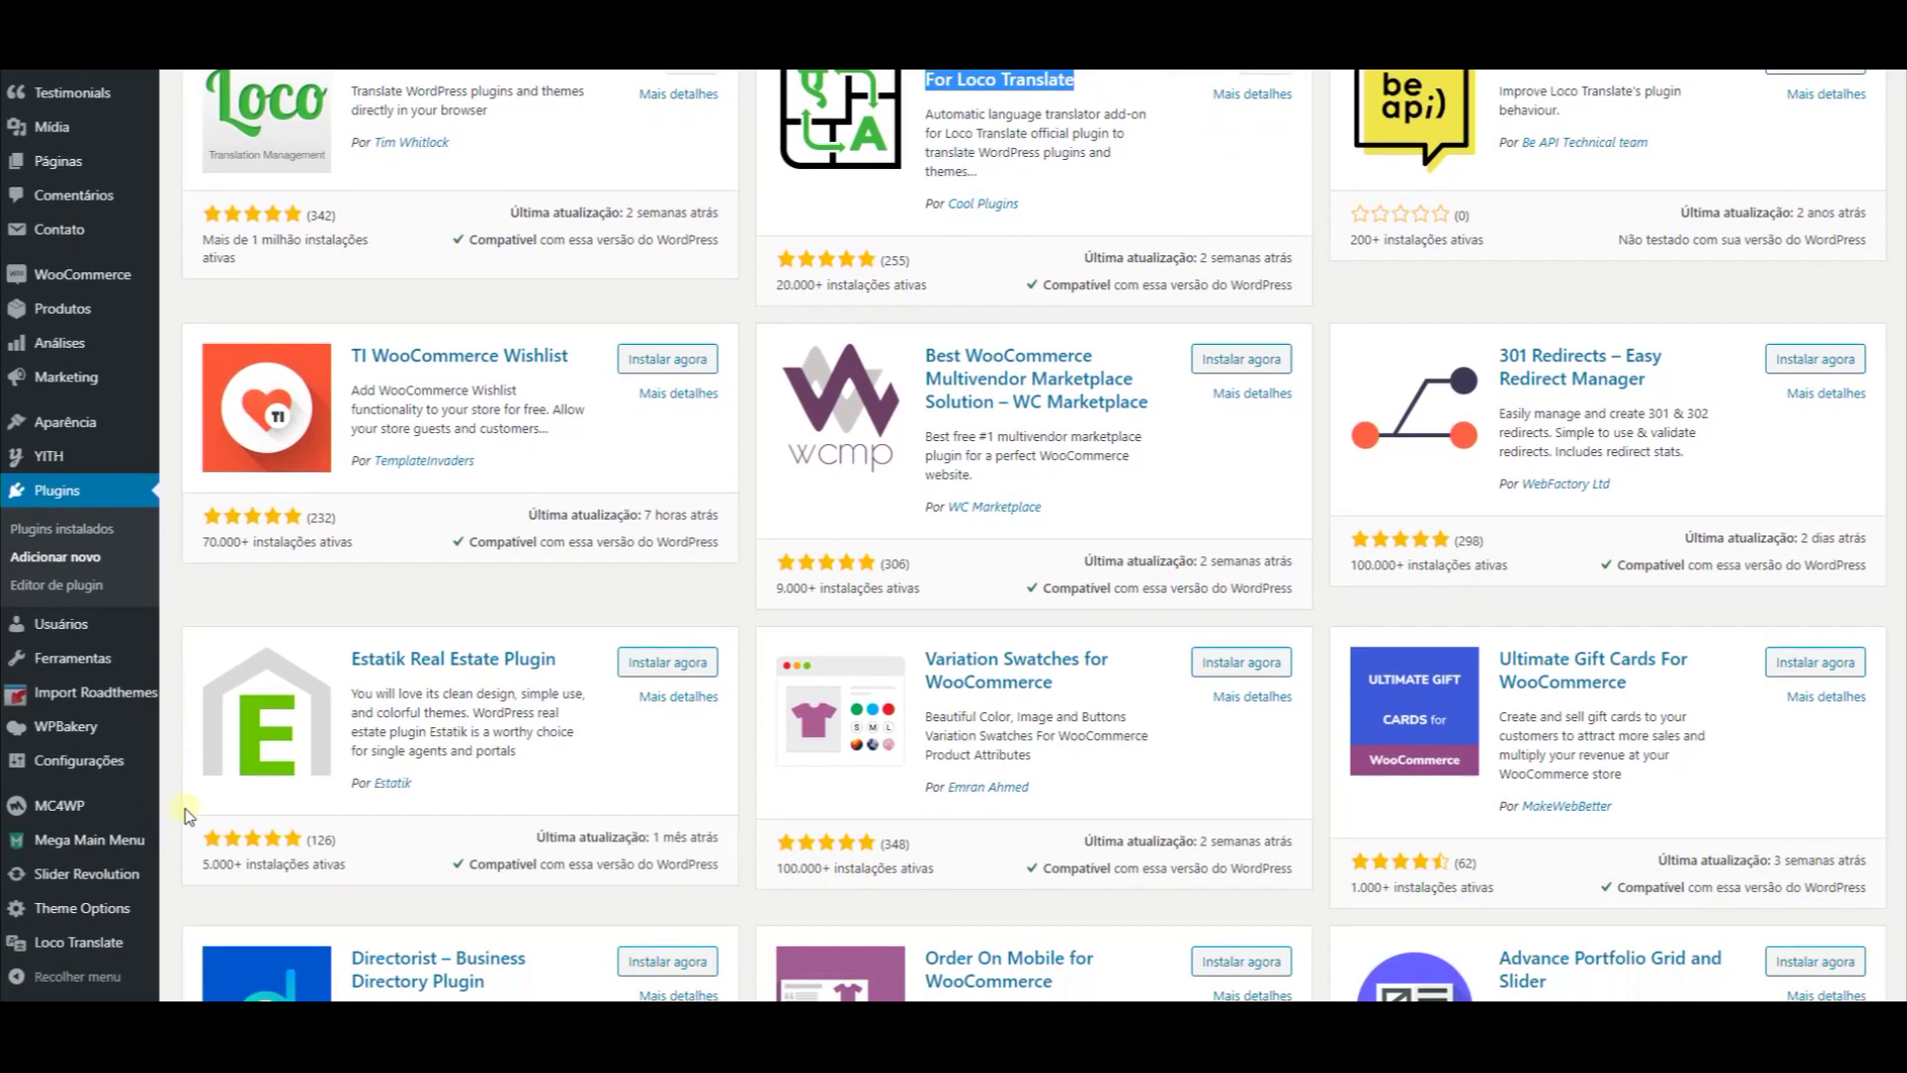
{"action": "scroll", "coordinate": [1064, 480], "scroll_direction": "up", "scroll_amount": 2}
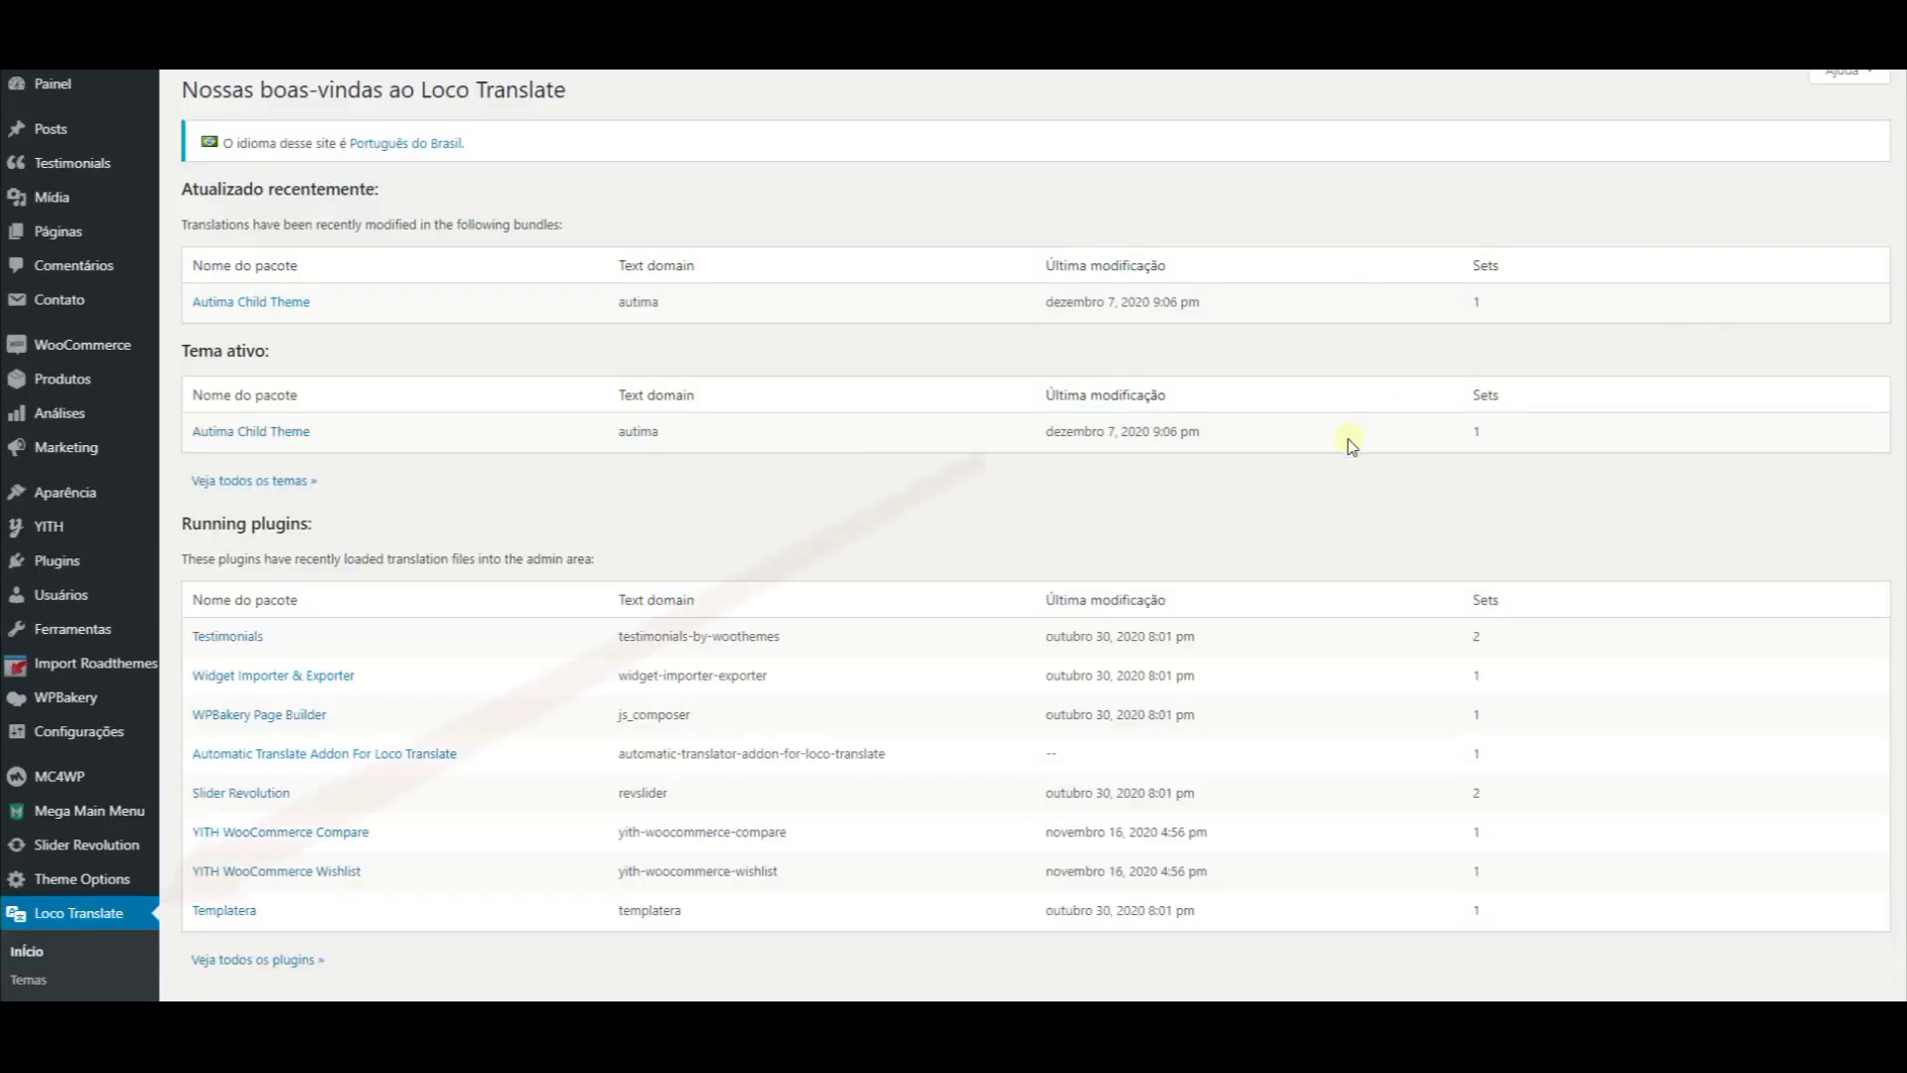
{"action": "left_click", "coordinate": [58, 916]}
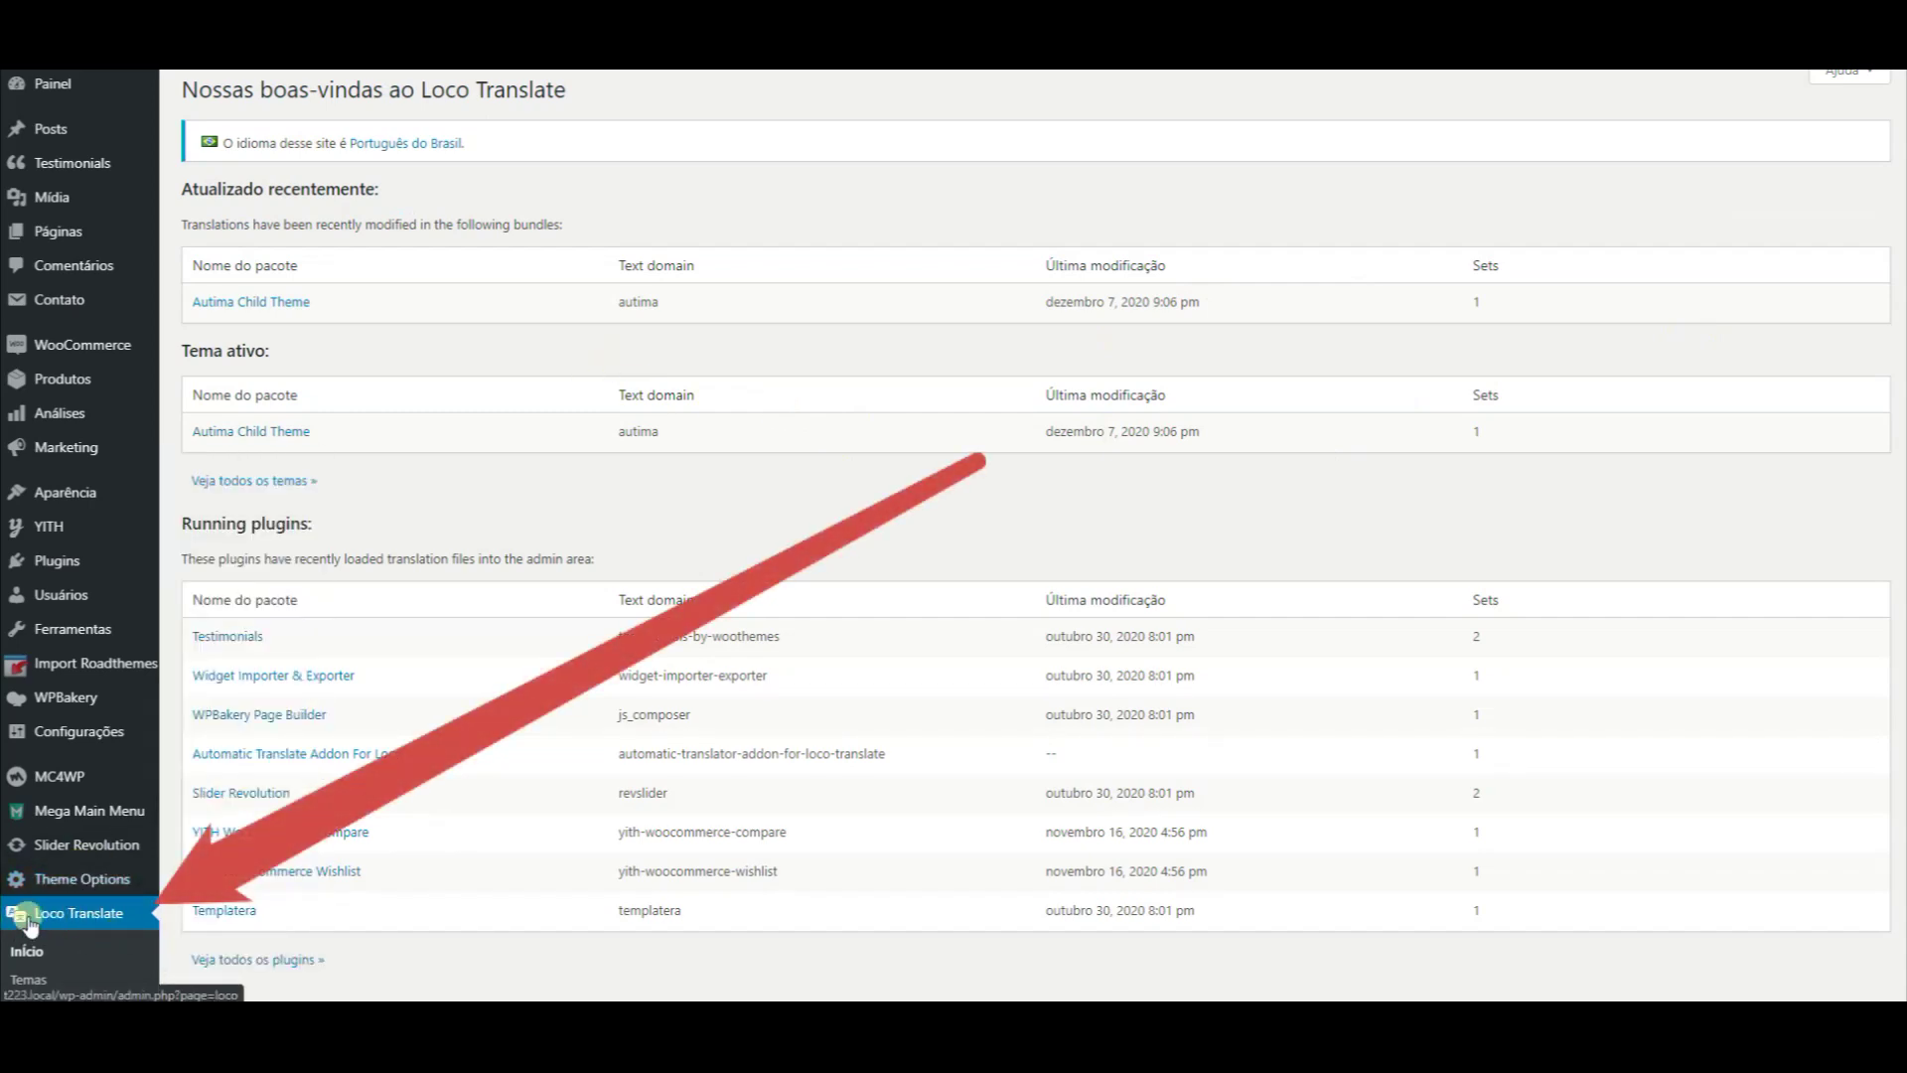
{"action": "scroll", "coordinate": [39, 914], "scroll_direction": "down", "scroll_amount": 1}
{"action": "scroll", "coordinate": [182, 825], "scroll_direction": "up", "scroll_amount": 1}
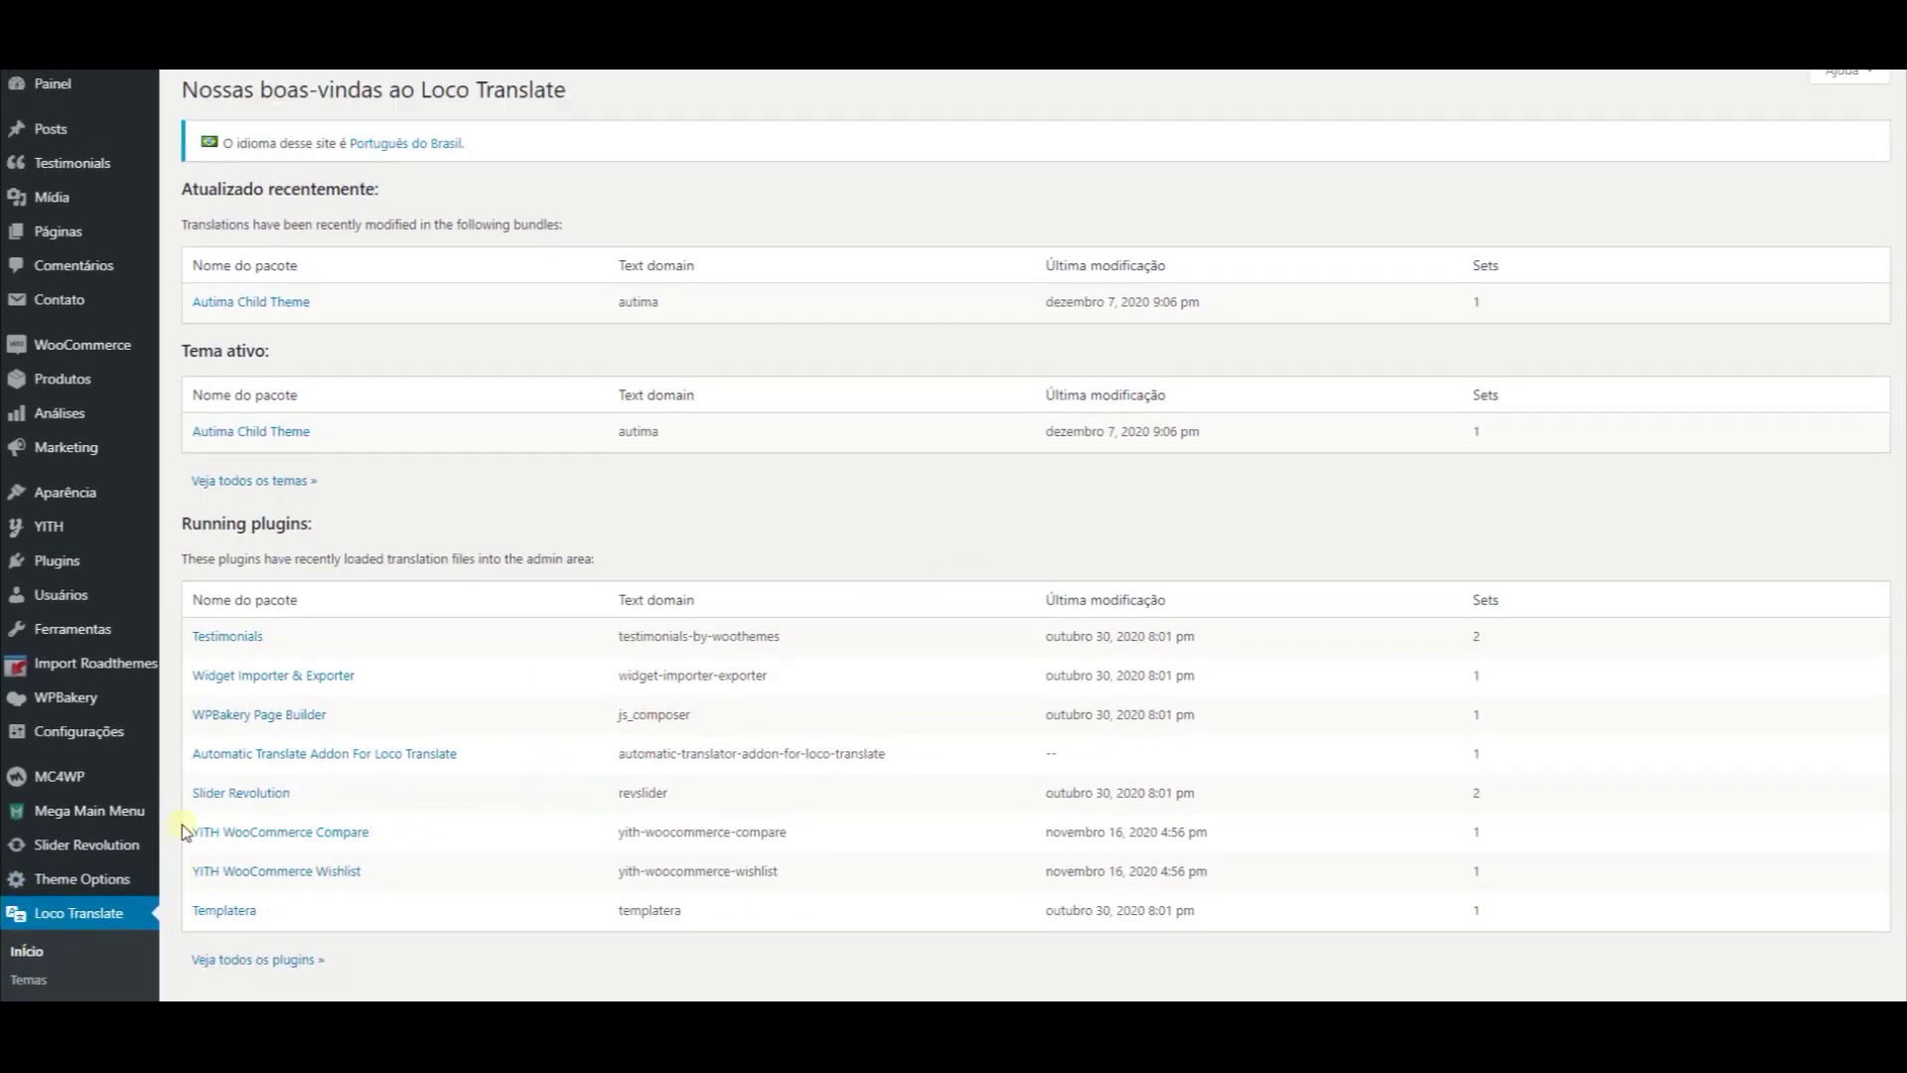
{"action": "scroll", "coordinate": [149, 845], "scroll_direction": "down", "scroll_amount": 2}
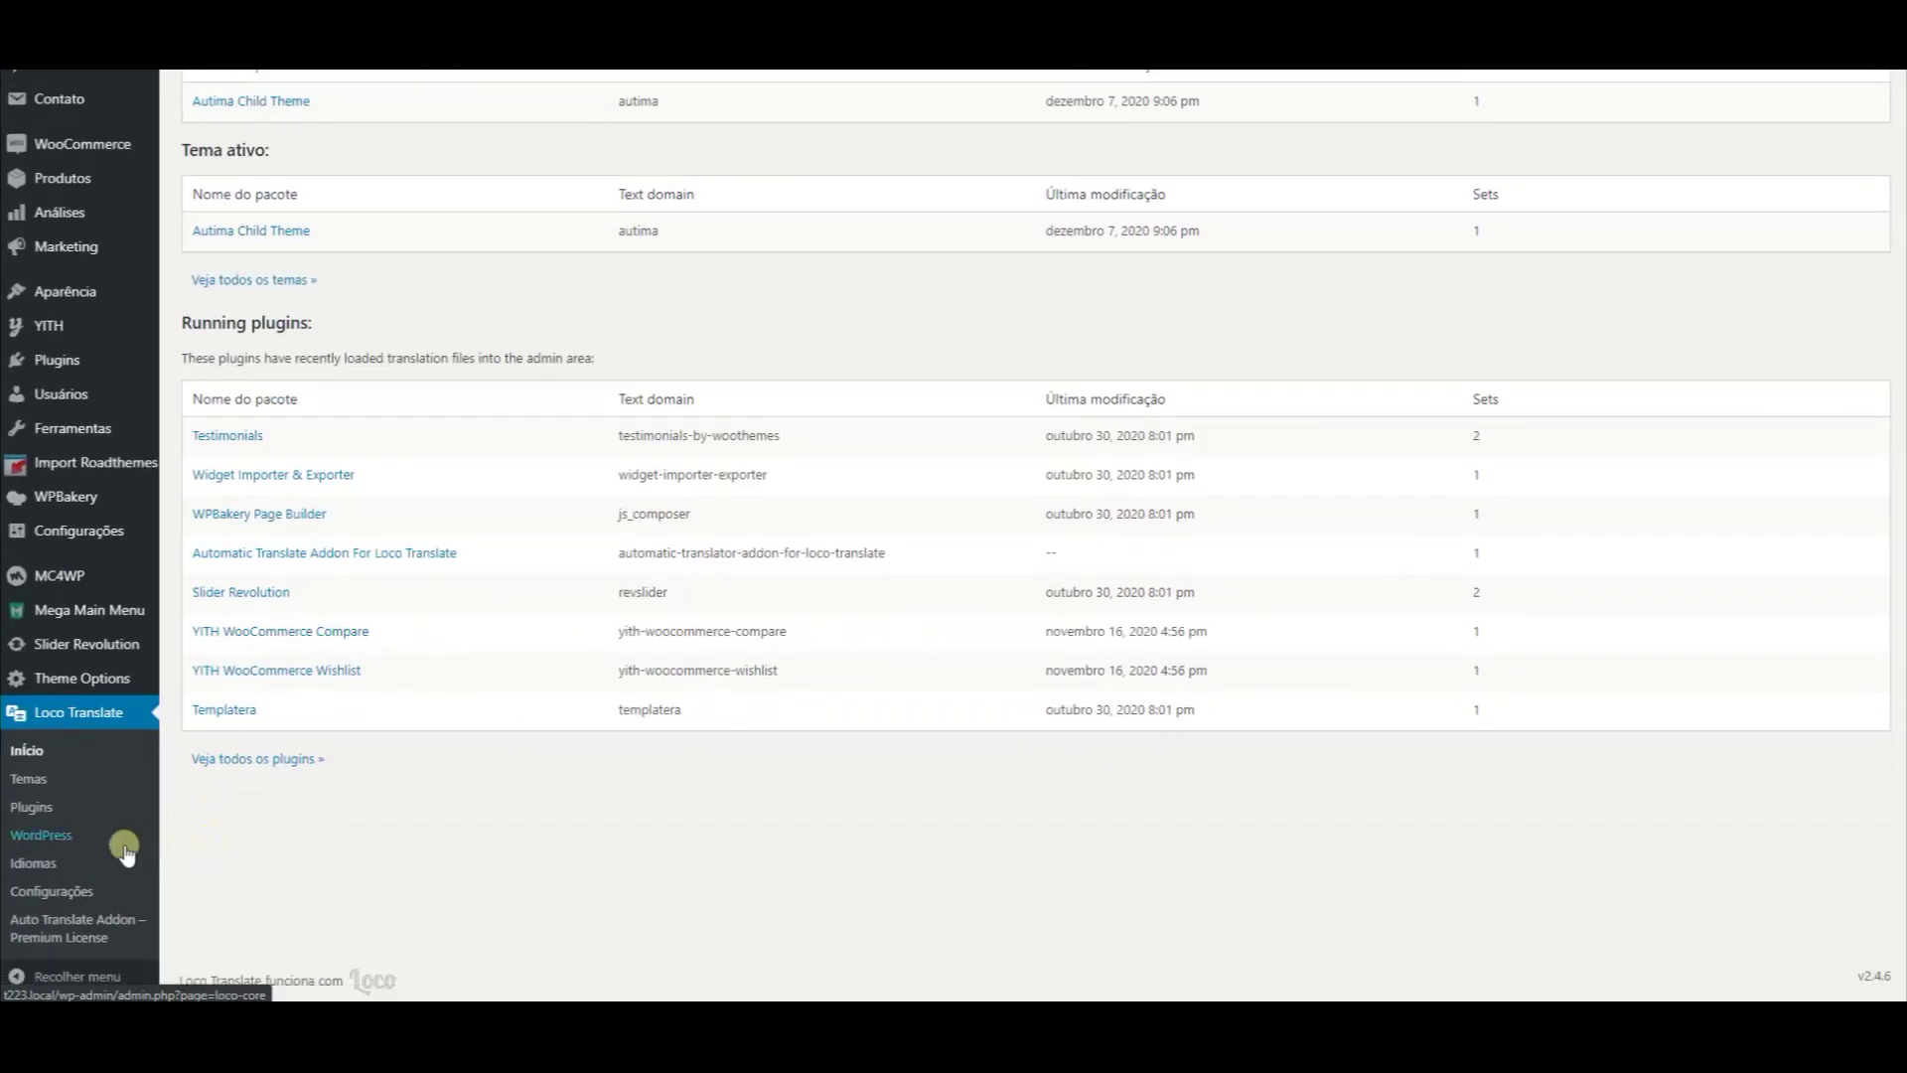
{"action": "left_click", "coordinate": [33, 783]}
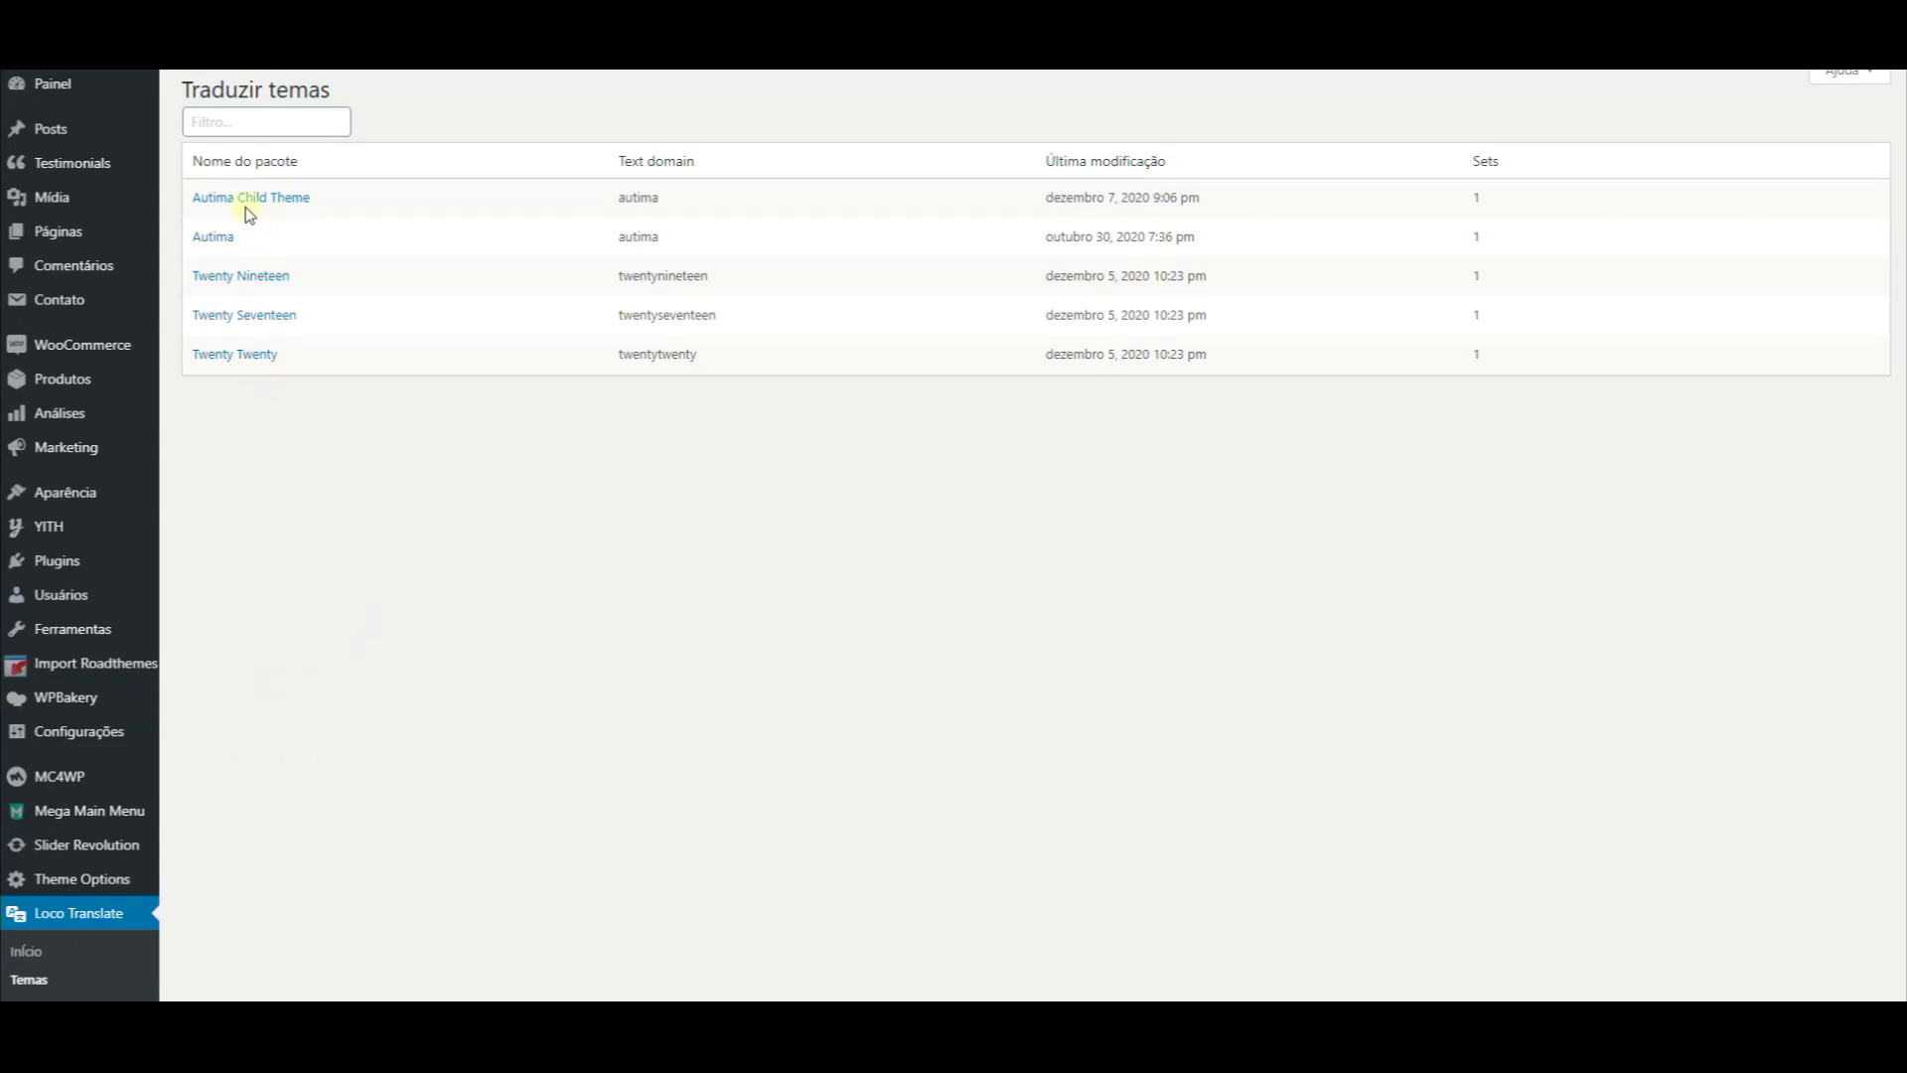
{"action": "left_click", "coordinate": [194, 238]}
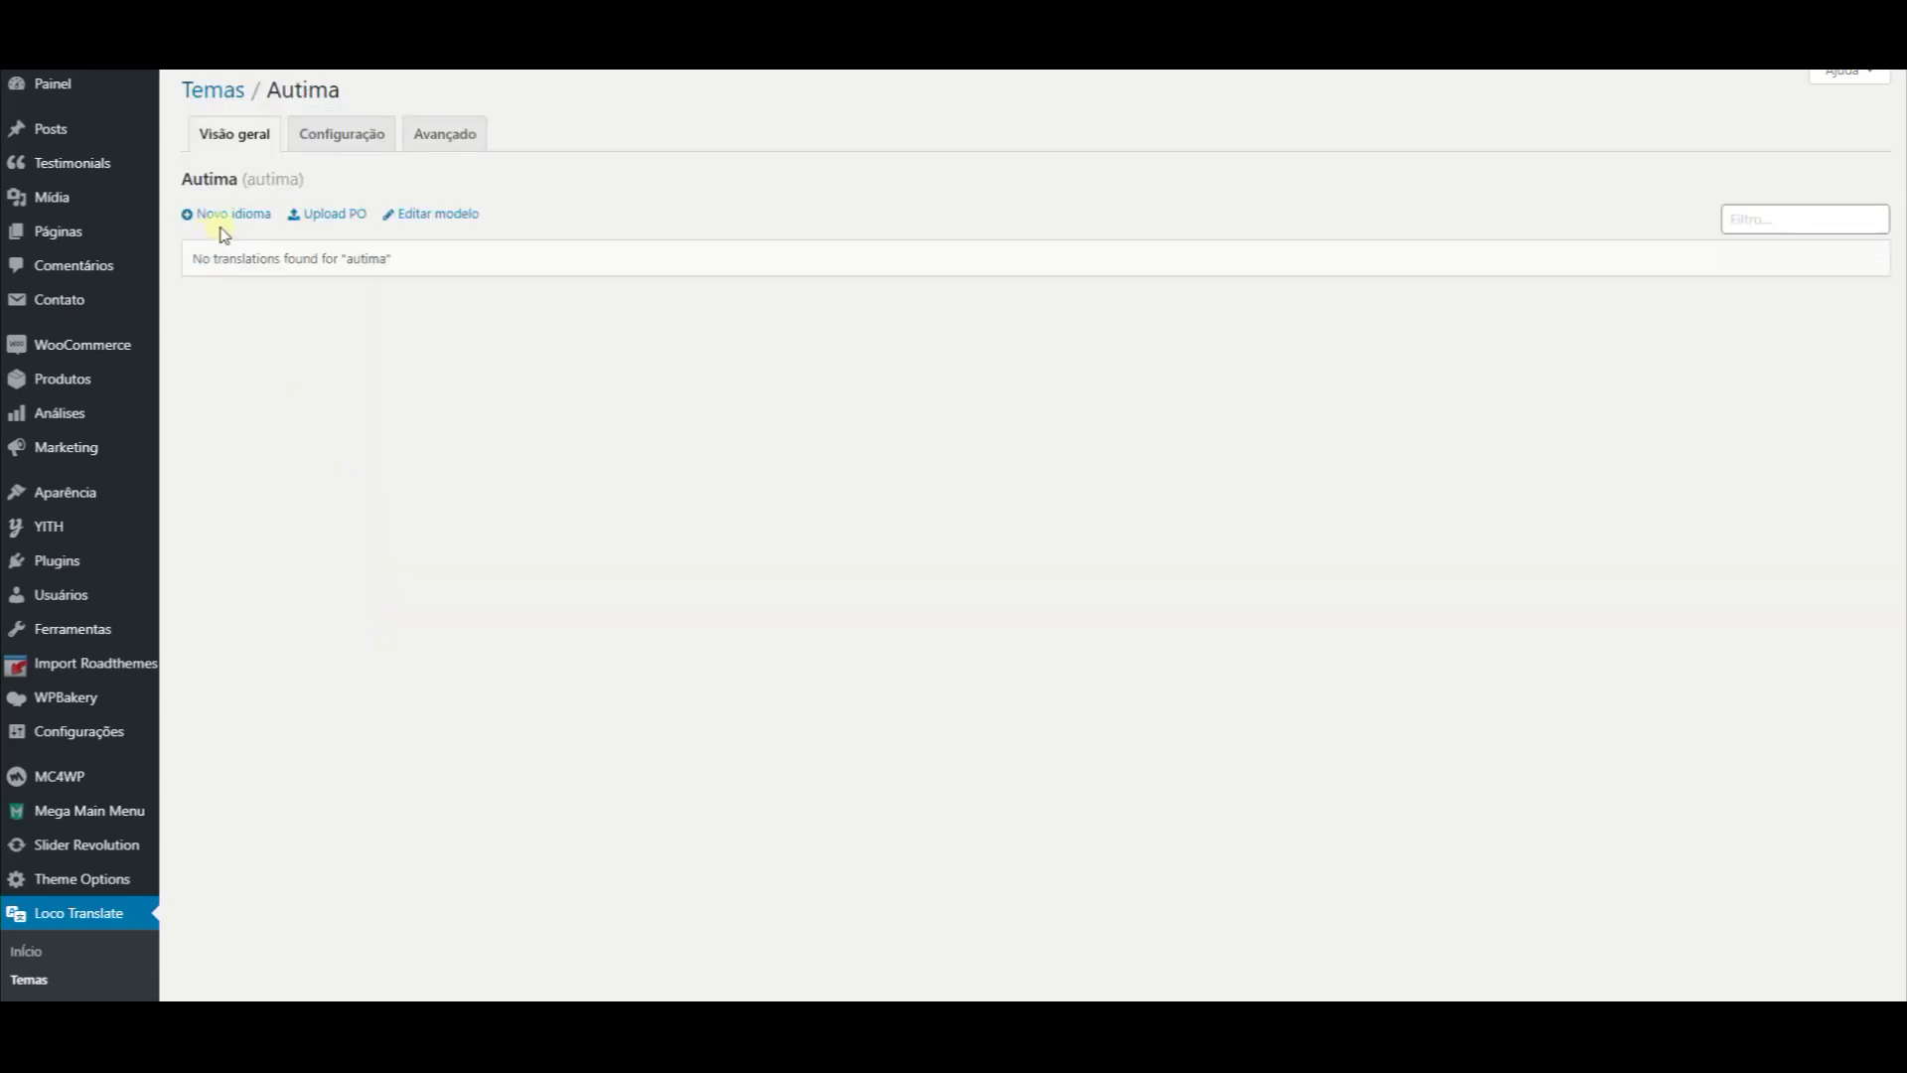
Start a new Português do Brasil translation for the Autima theme, stored in the author location themes/autima/languages/pt_BR.po
{"action": "left_click", "coordinate": [227, 217]}
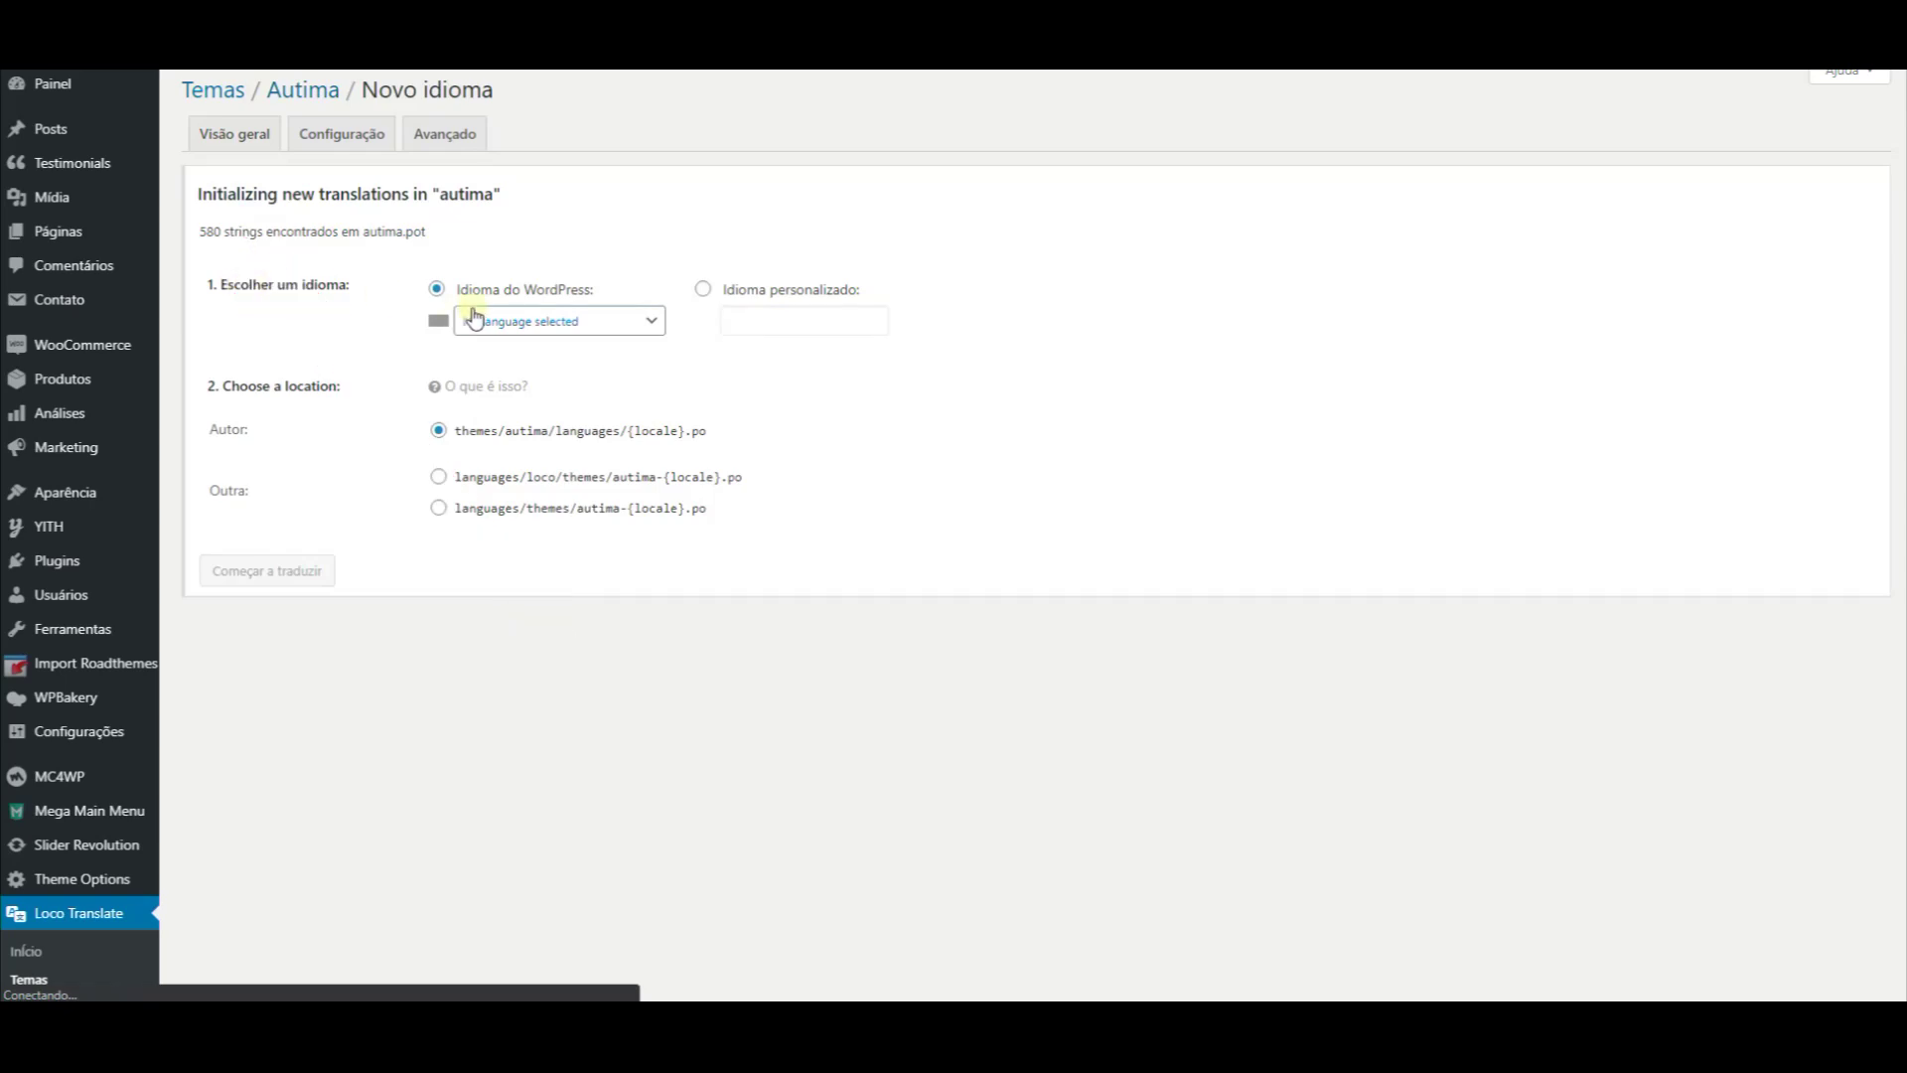
{"action": "left_click", "coordinate": [533, 328]}
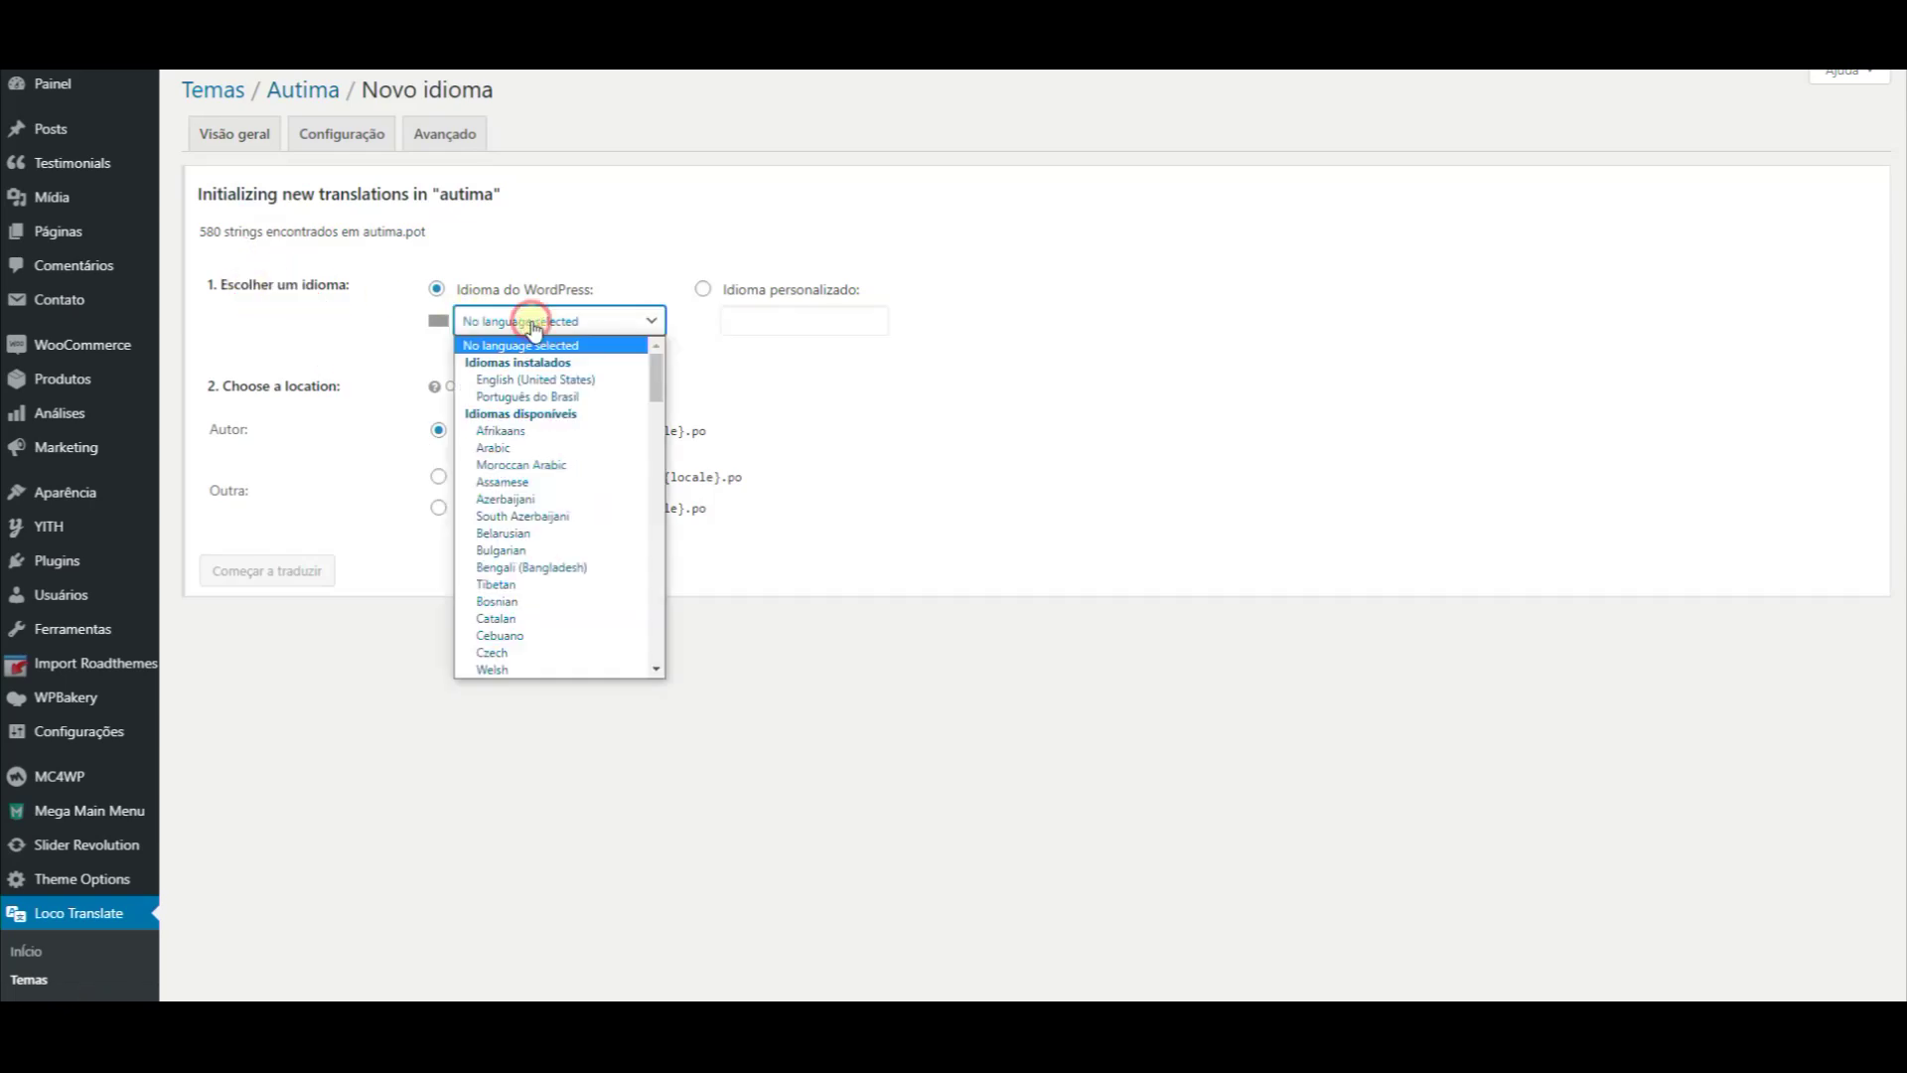
{"action": "left_click", "coordinate": [516, 396]}
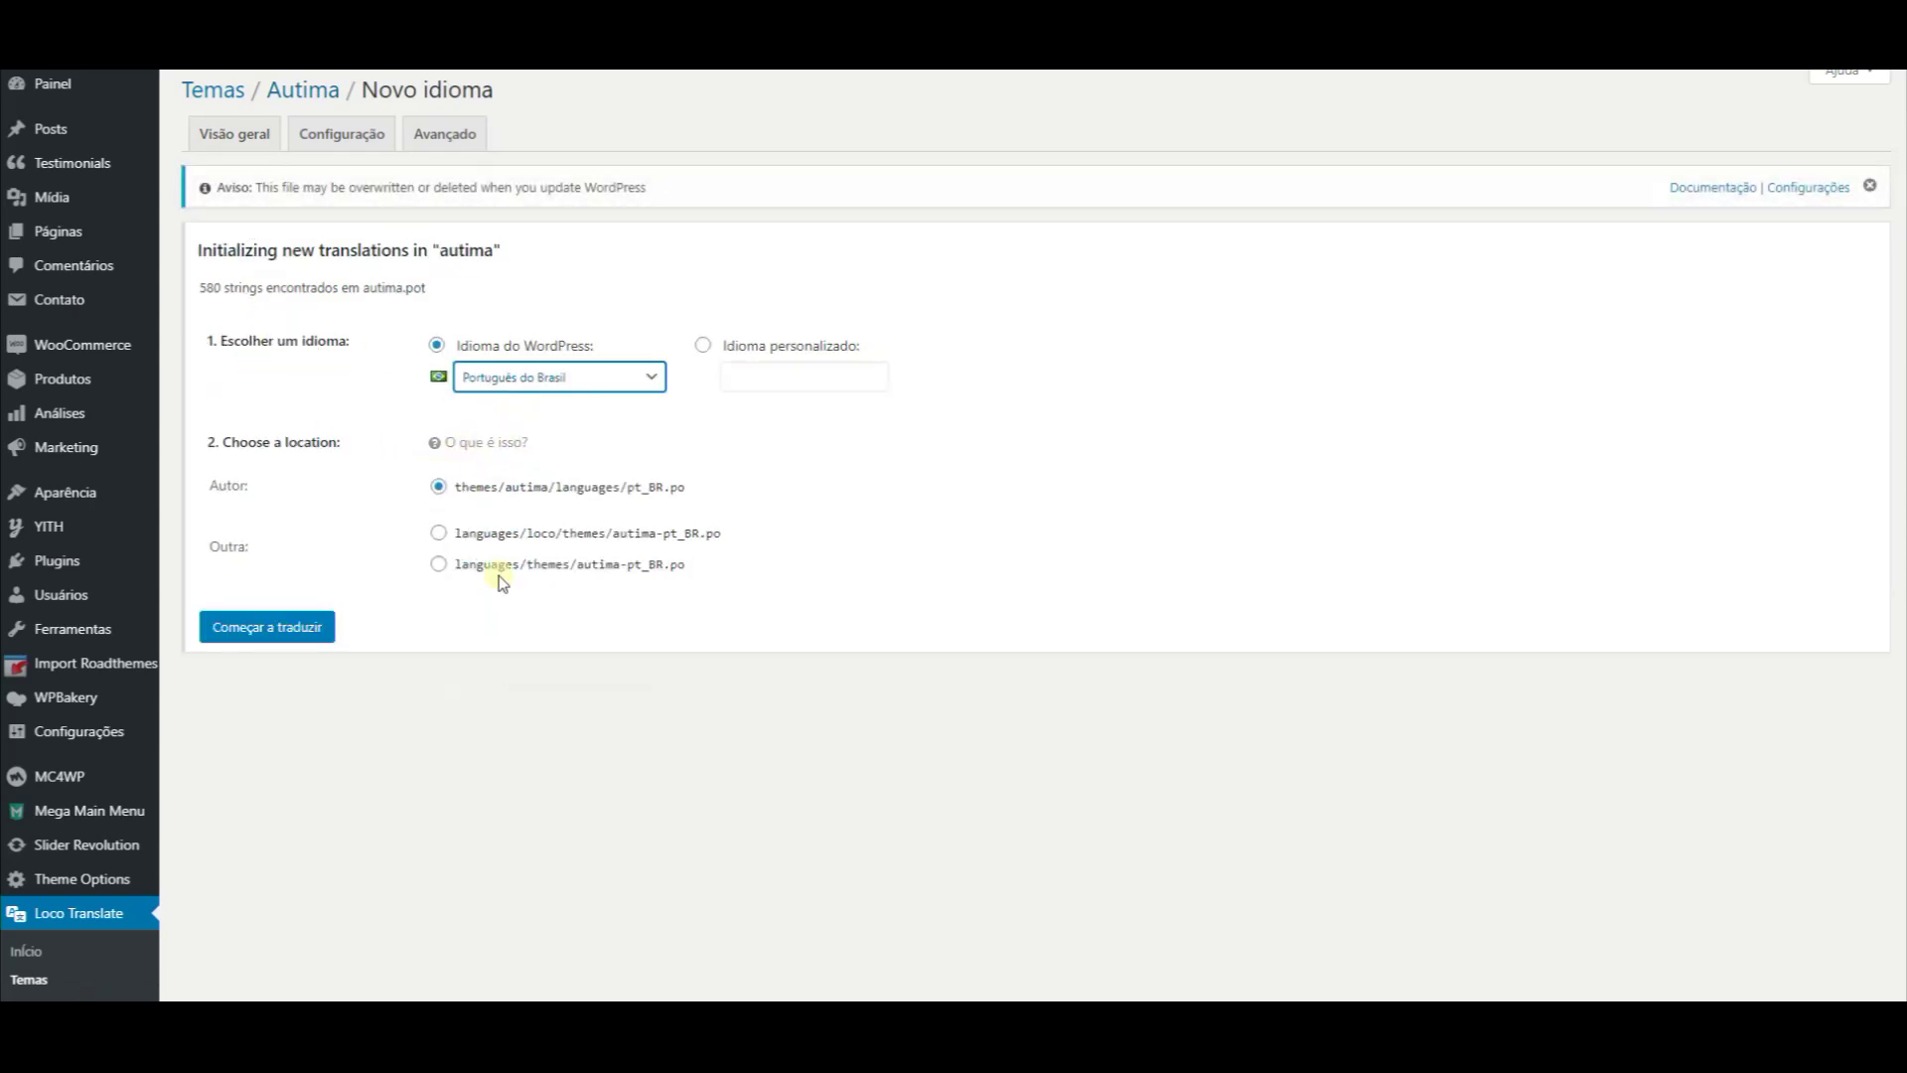
{"action": "left_click", "coordinate": [268, 628]}
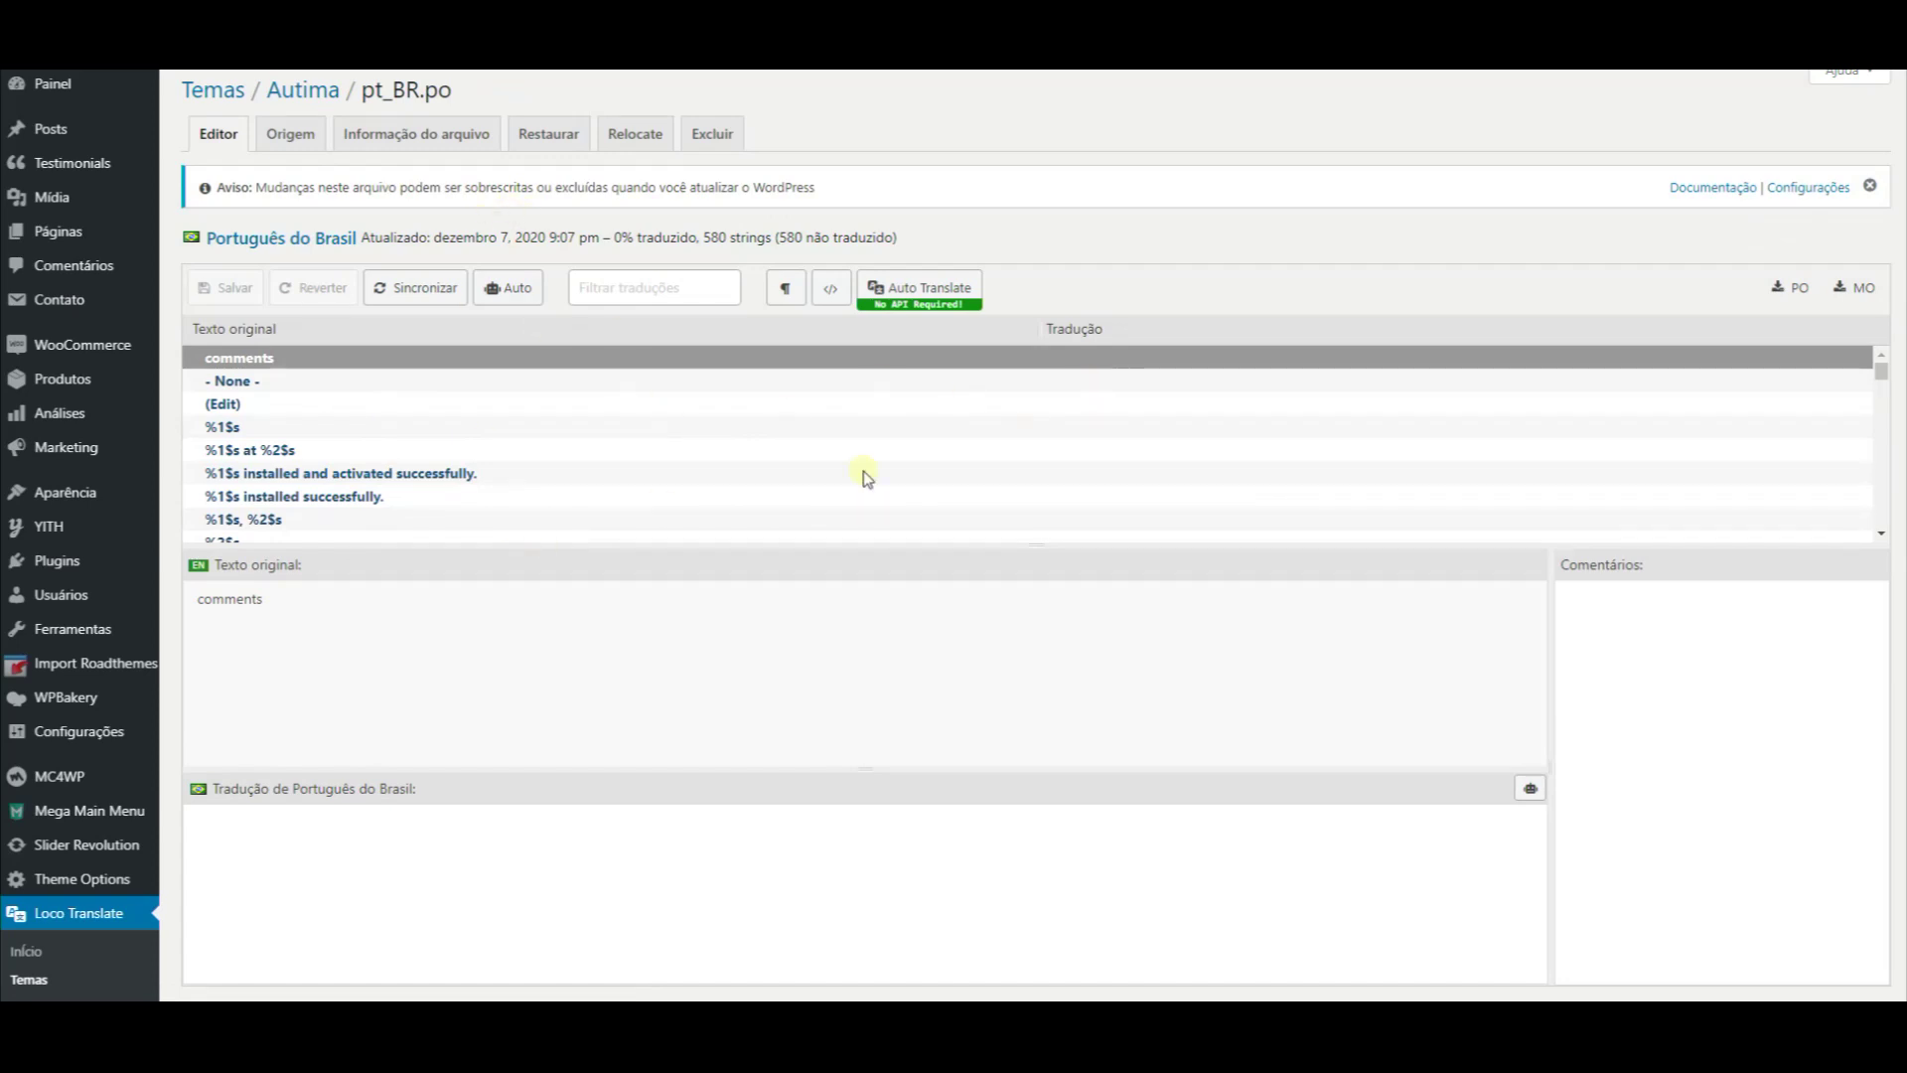
Filter the translation strings by "he" and examine the matching source texts, including Heading Title and RoadThemes Helper
{"action": "left_click", "coordinate": [683, 297]}
{"action": "type", "text": "he"}
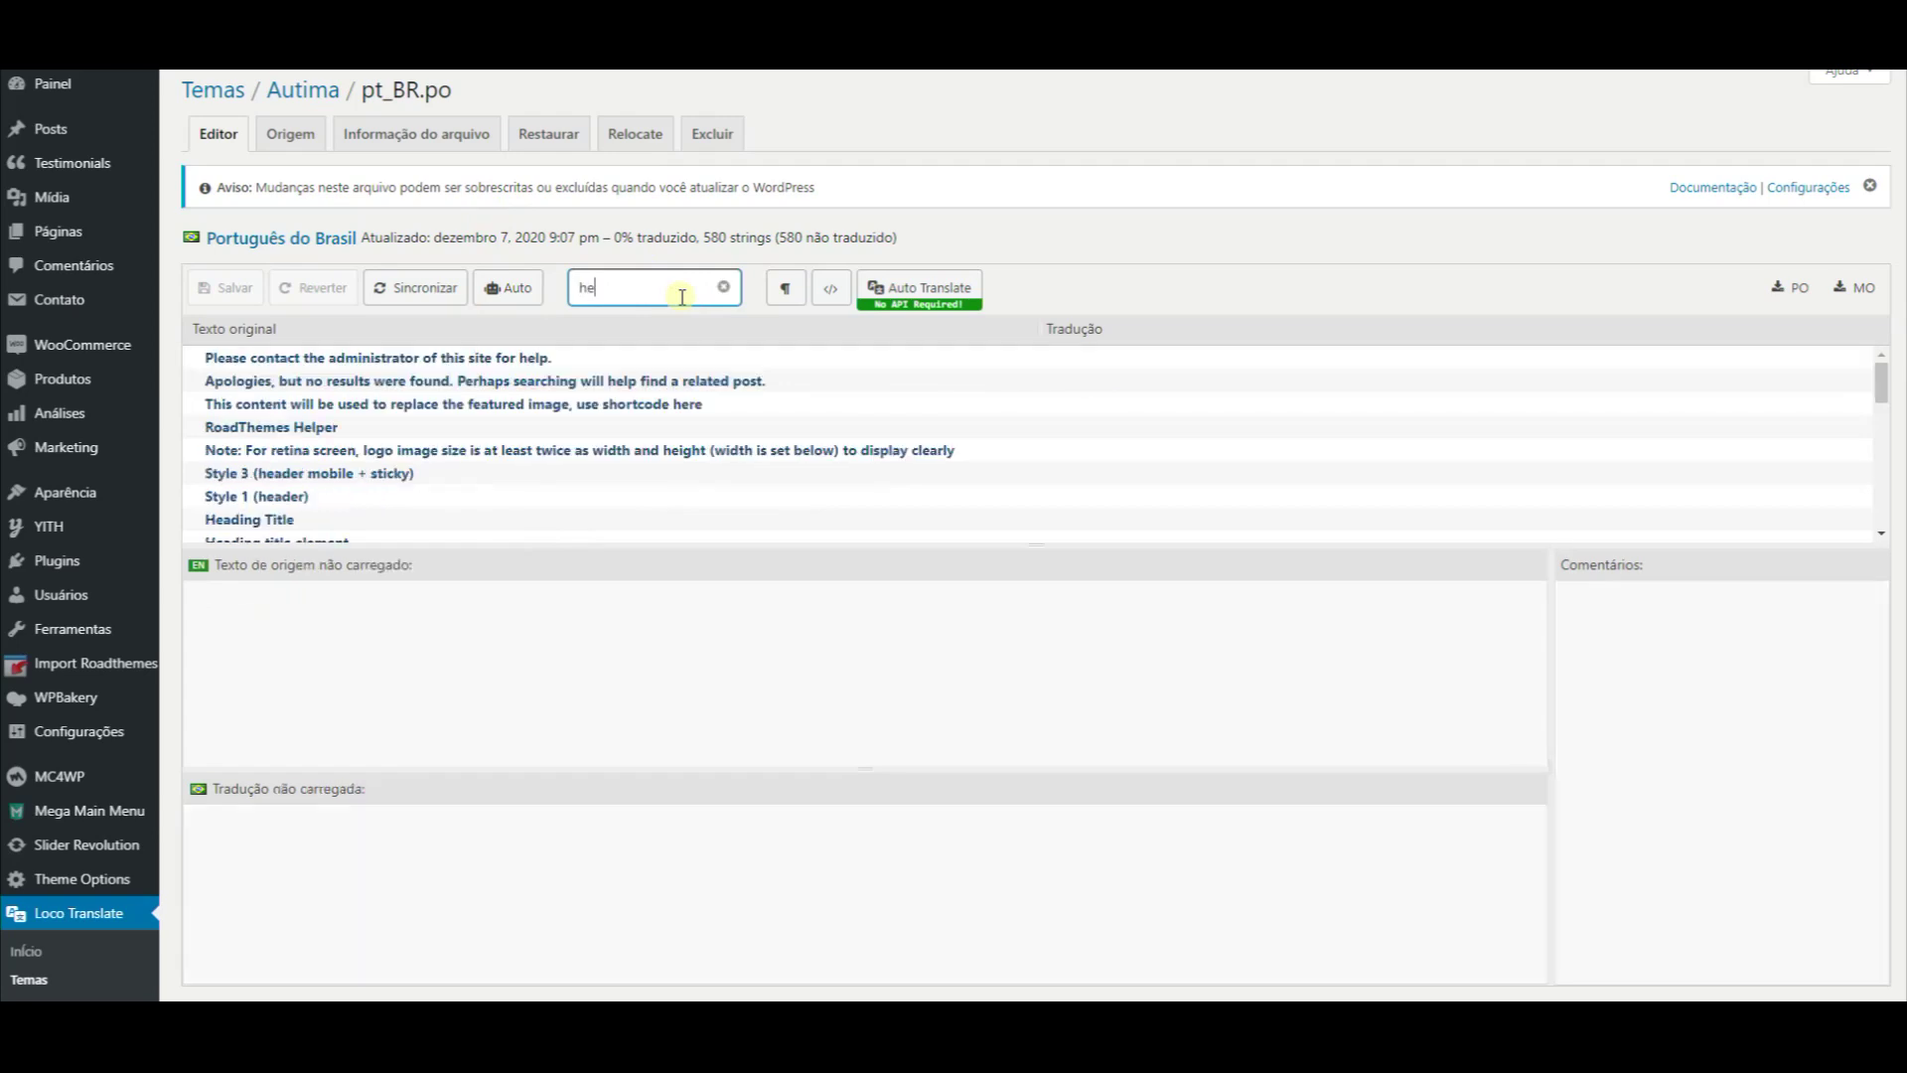
{"action": "left_click", "coordinate": [254, 521]}
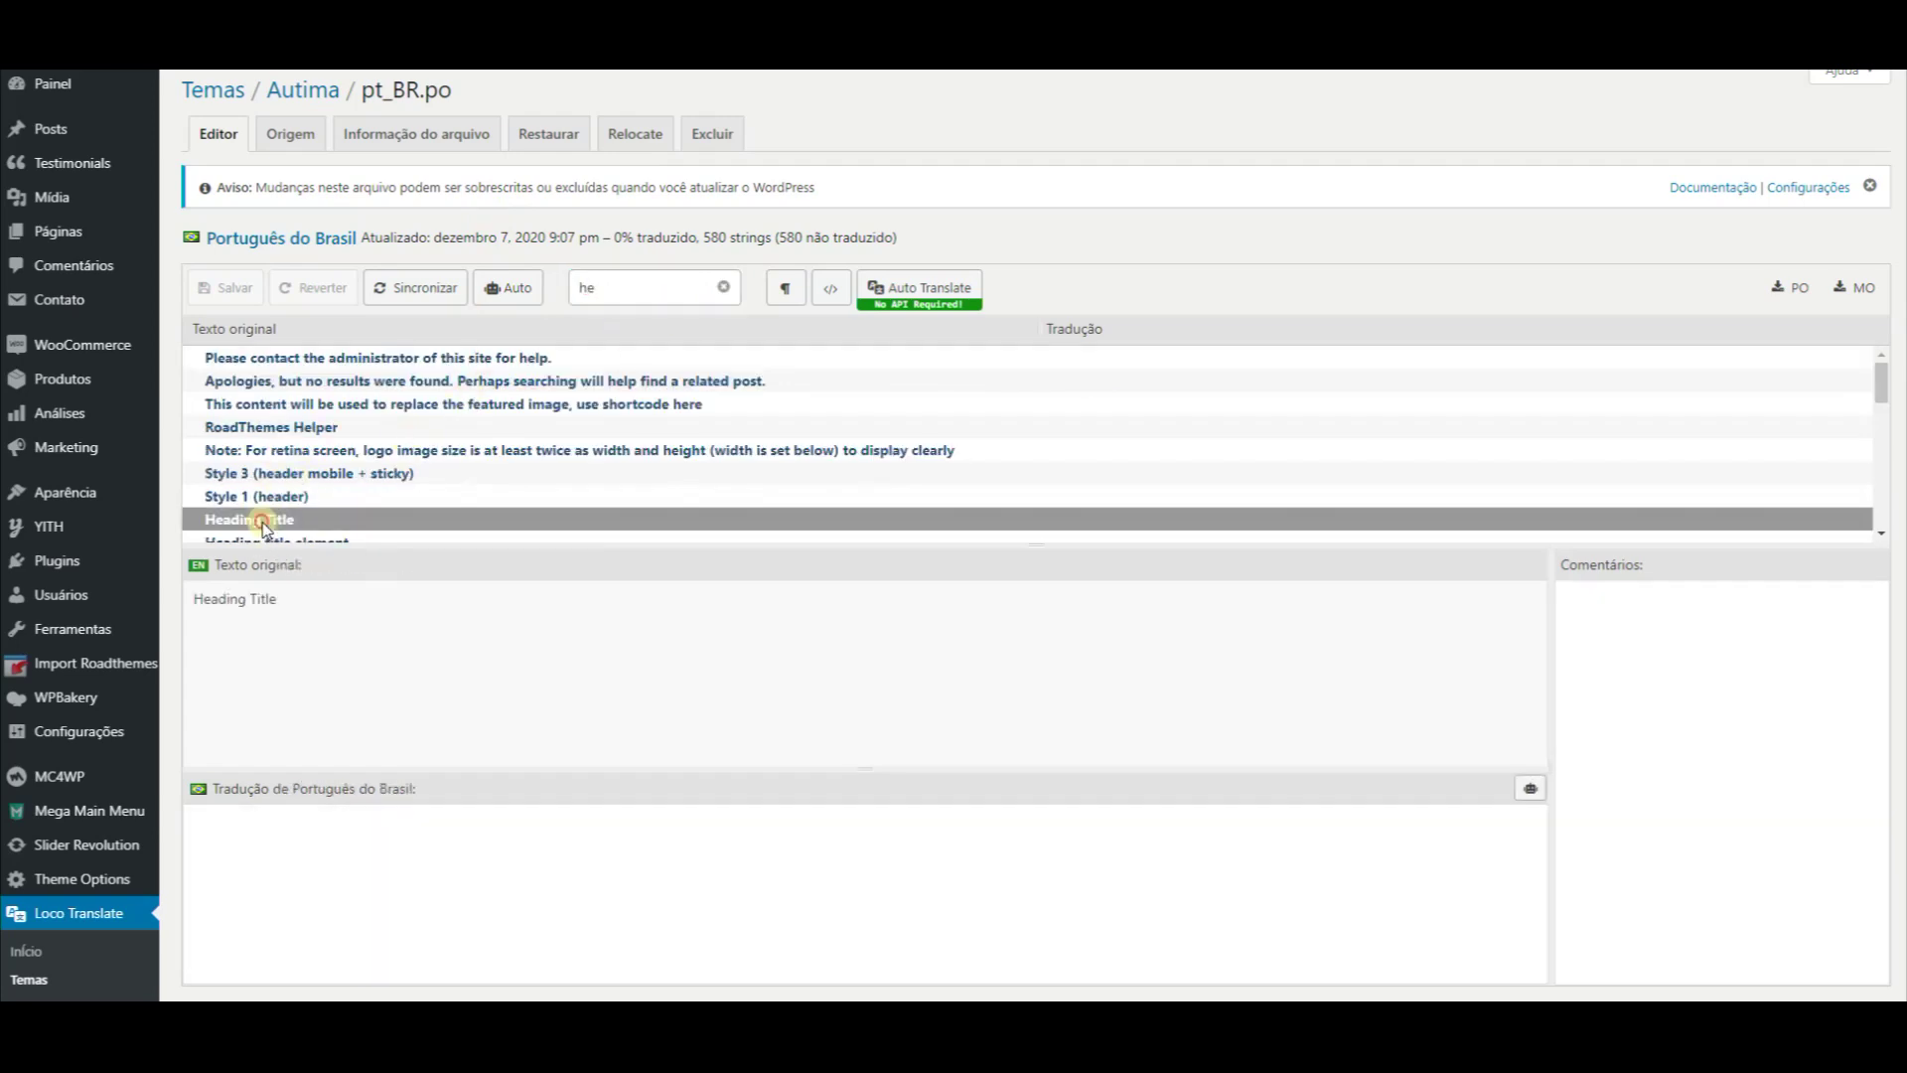
{"action": "left_click", "coordinate": [291, 873]}
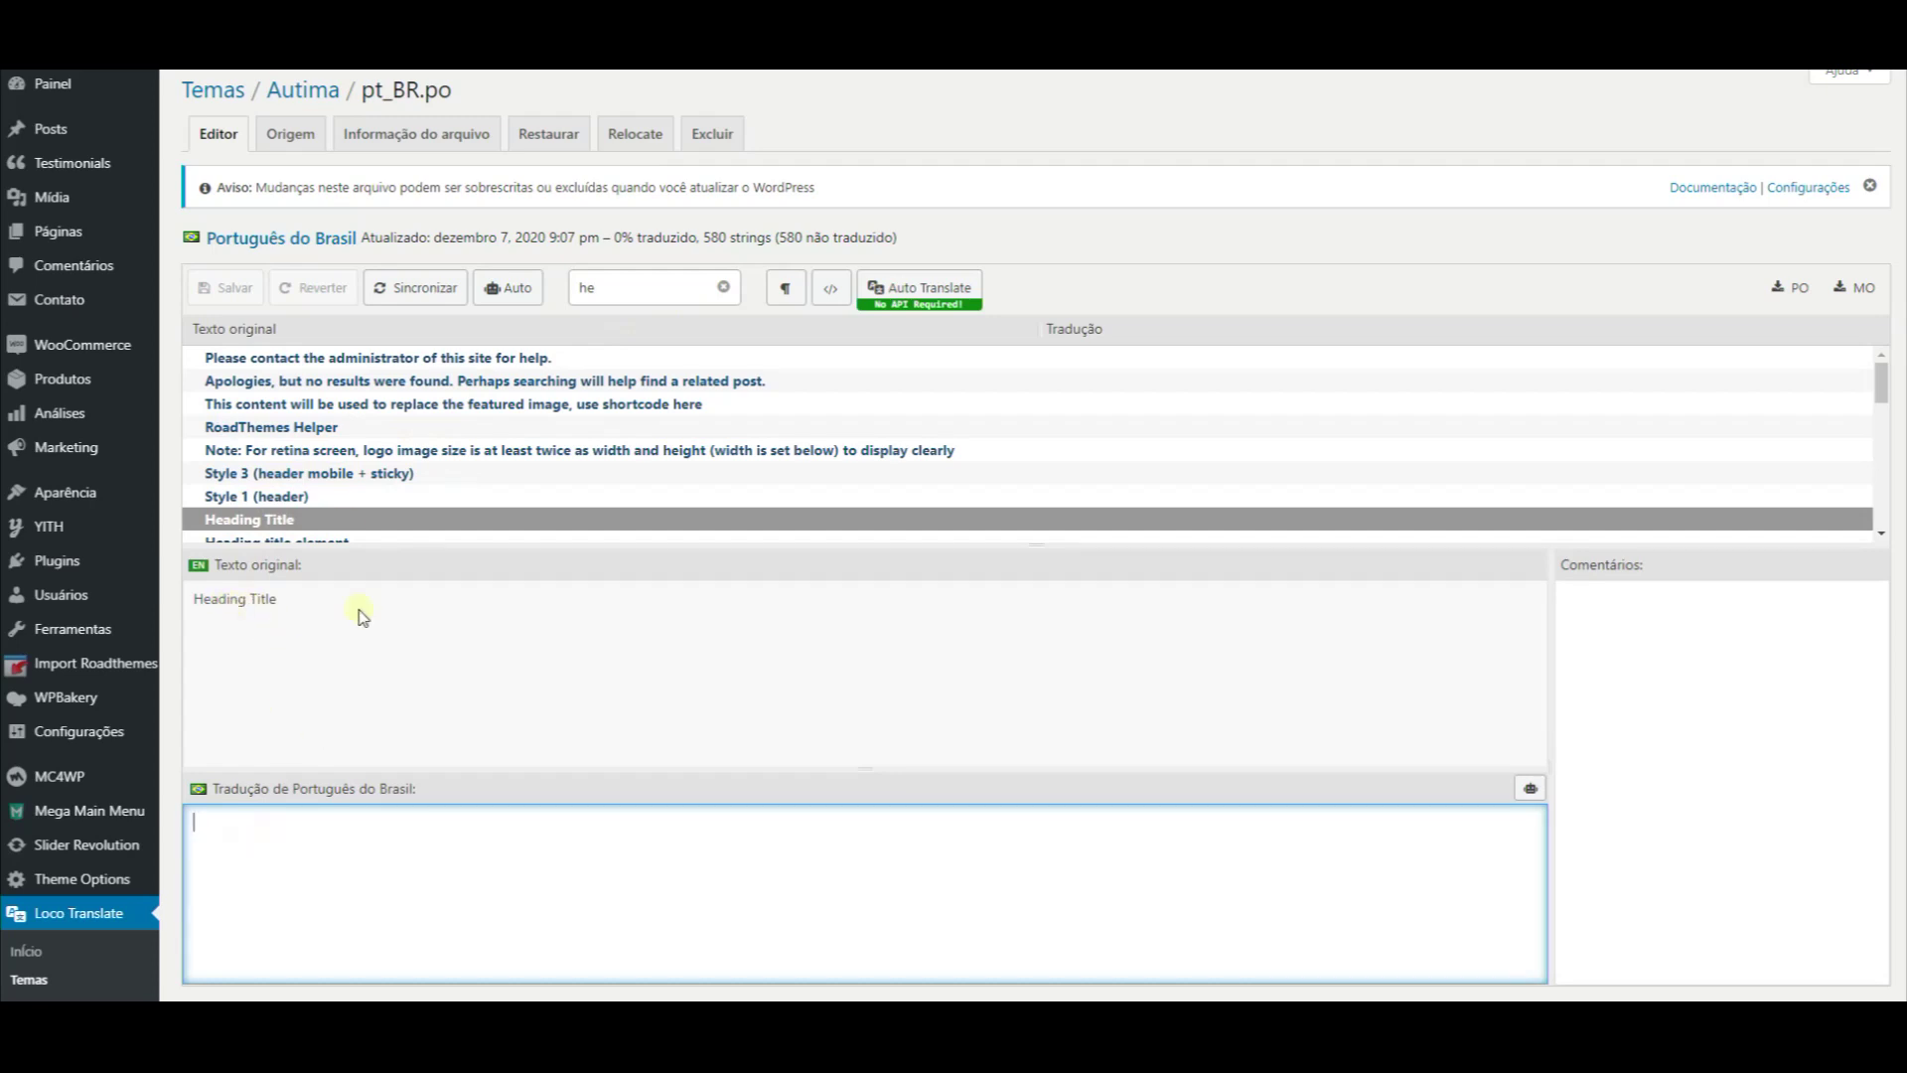
{"action": "left_click", "coordinate": [263, 429]}
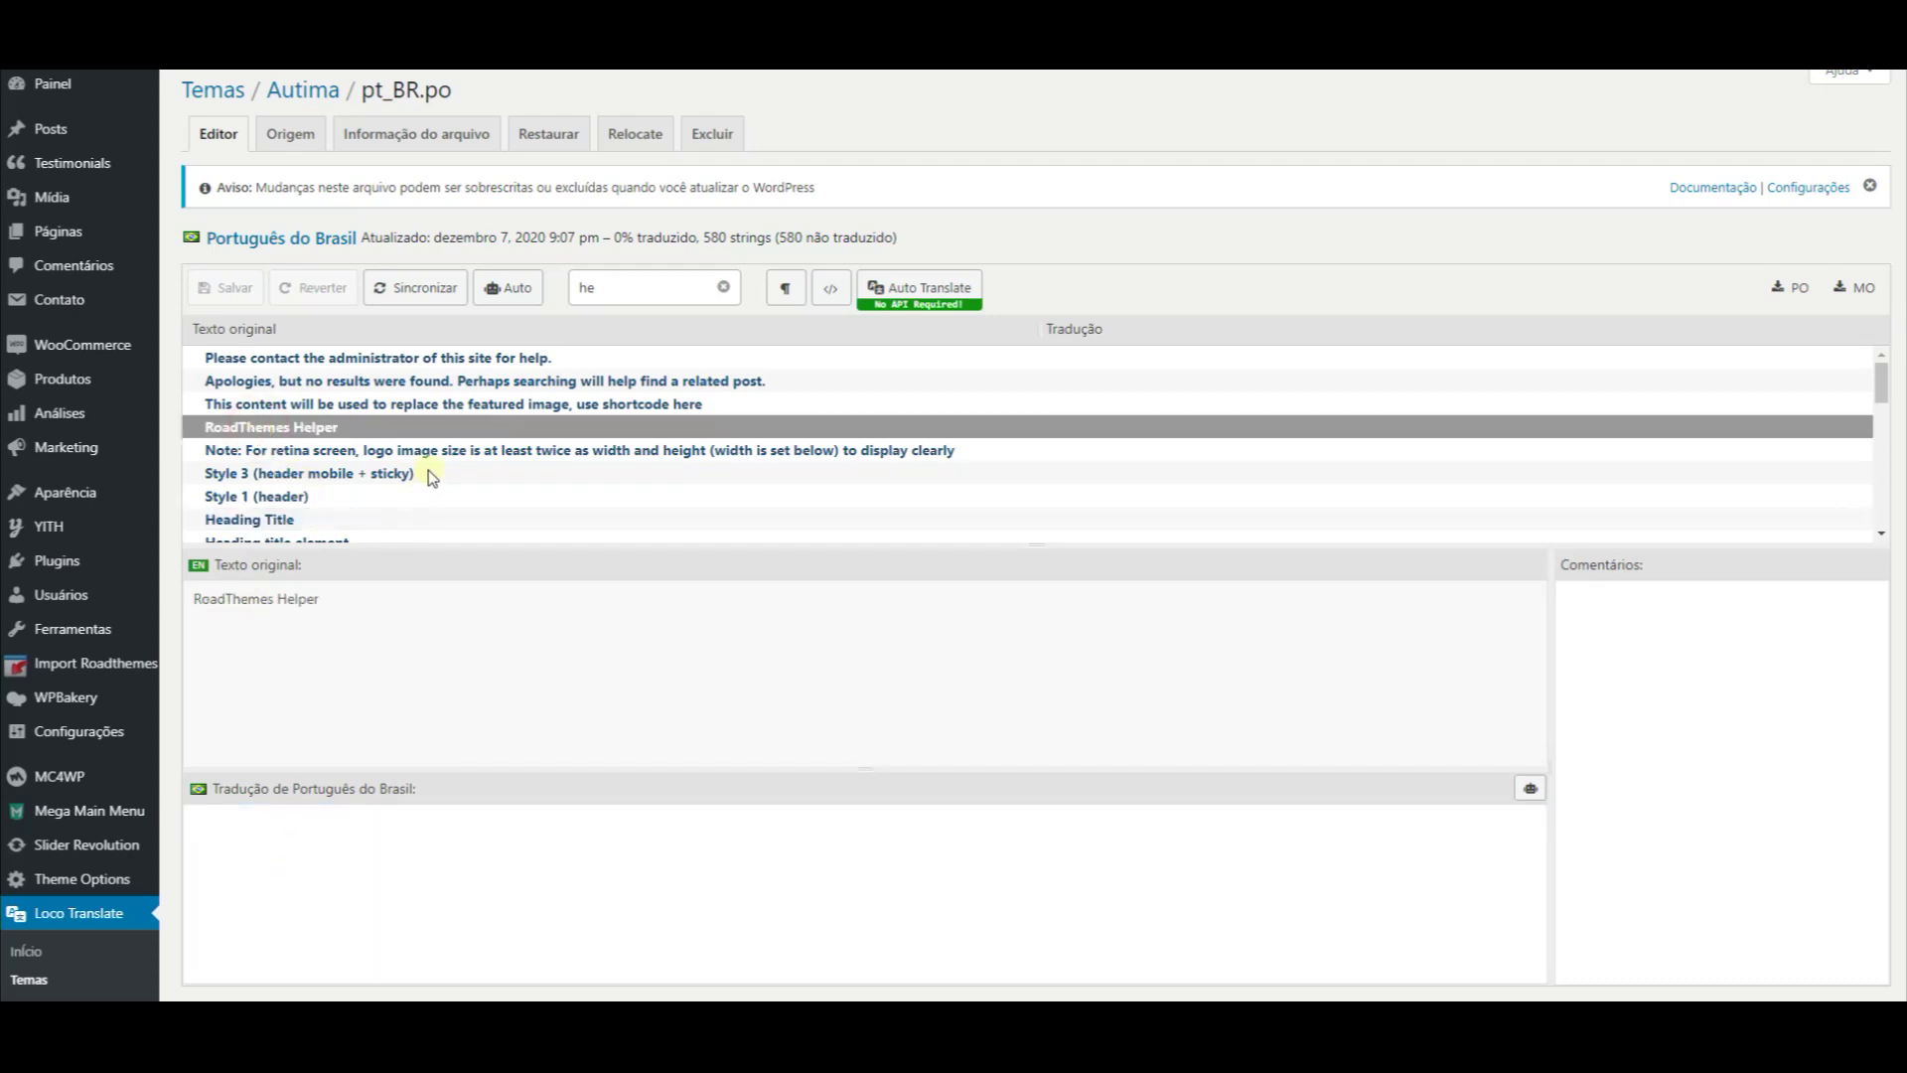
{"action": "scroll", "coordinate": [427, 469], "scroll_direction": "down", "scroll_amount": 10}
{"action": "scroll", "coordinate": [431, 457], "scroll_direction": "up", "scroll_amount": 4}
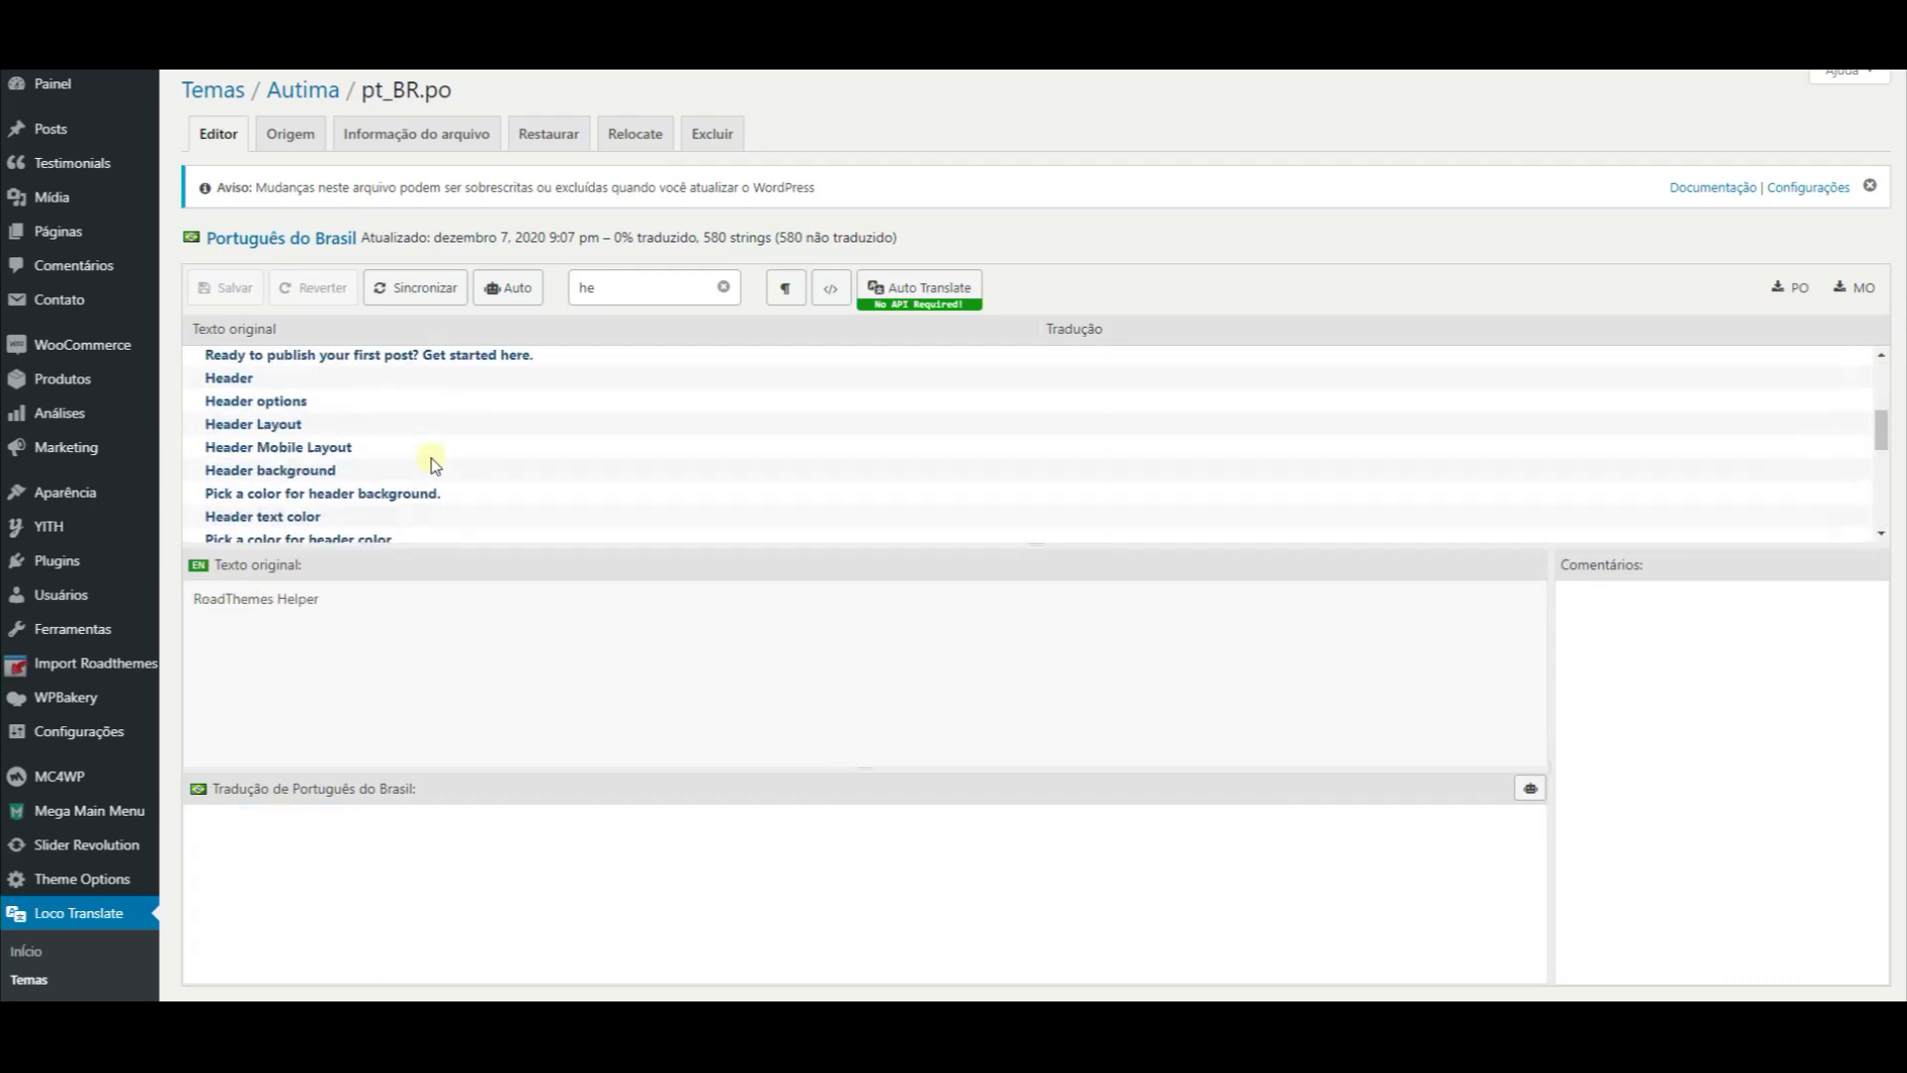
{"action": "scroll", "coordinate": [431, 462], "scroll_direction": "up", "scroll_amount": 4}
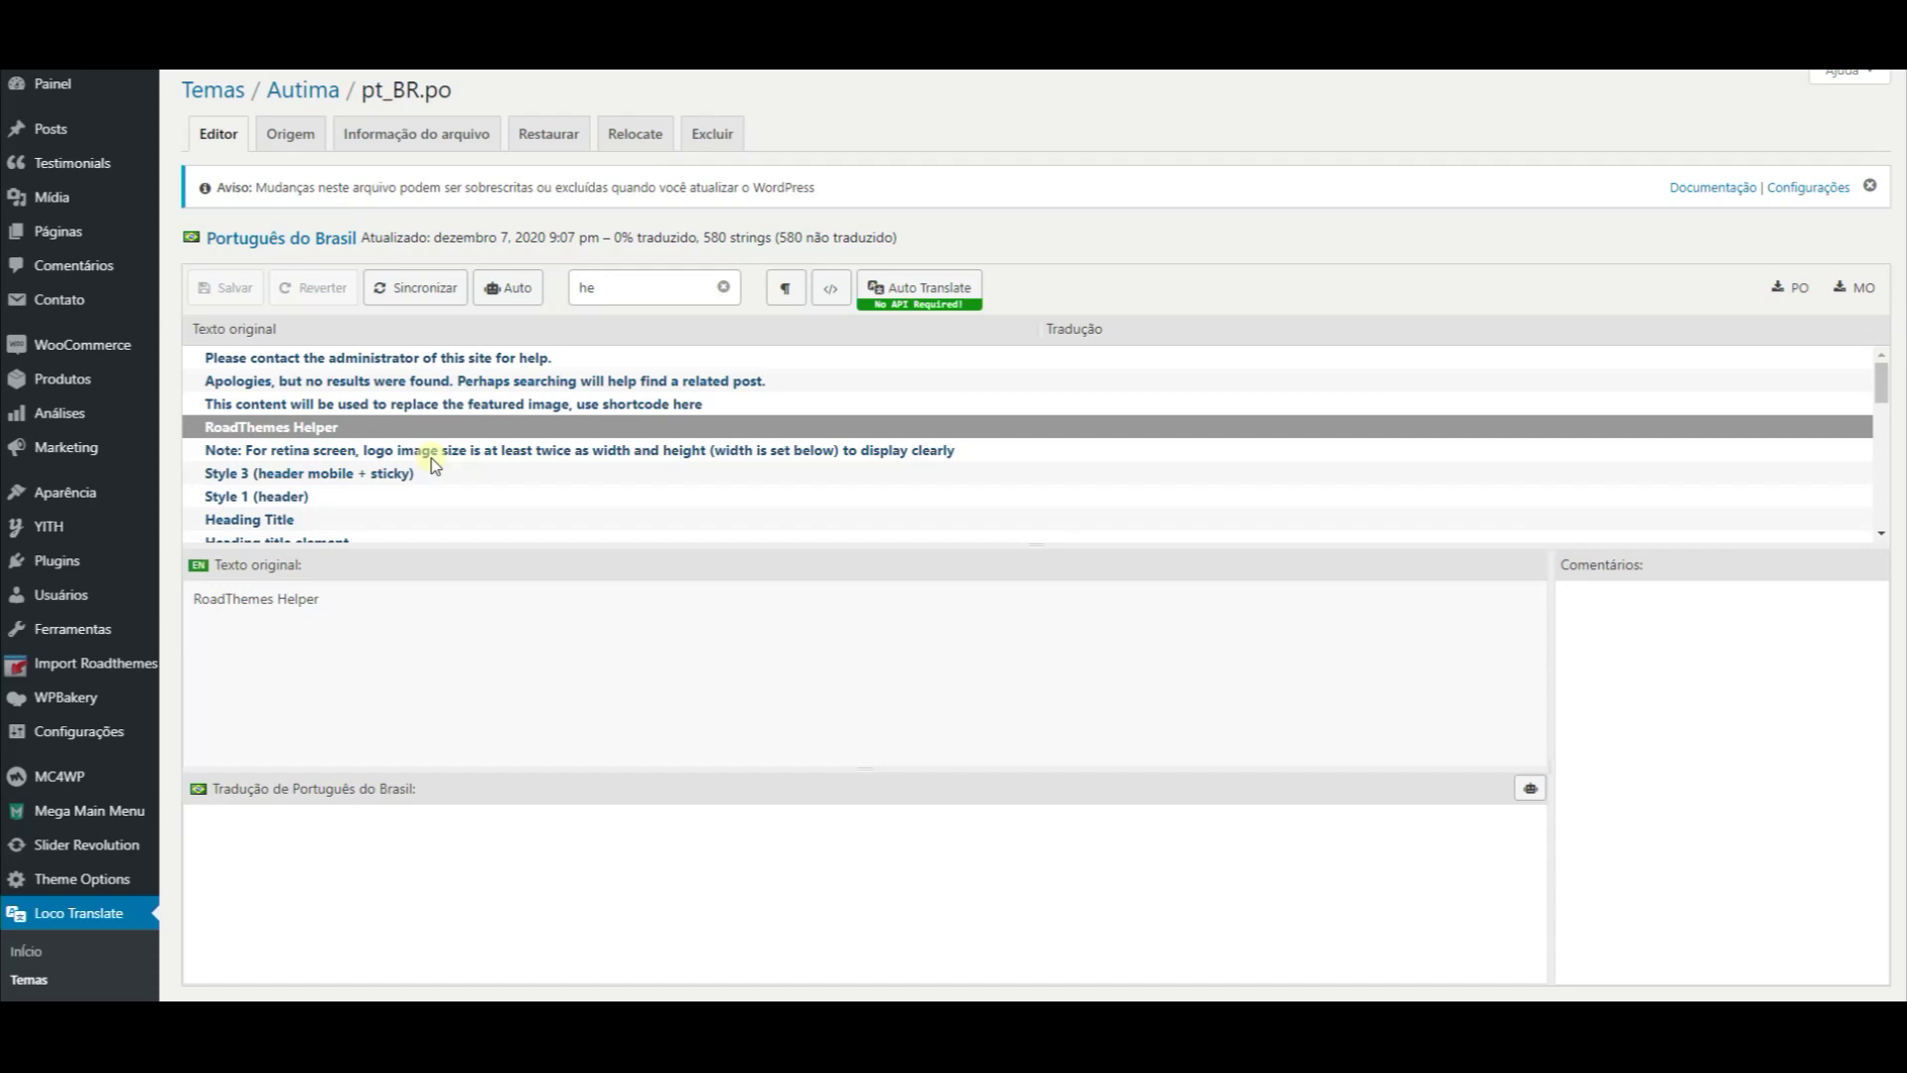
{"action": "scroll", "coordinate": [467, 437], "scroll_direction": "down", "scroll_amount": 15}
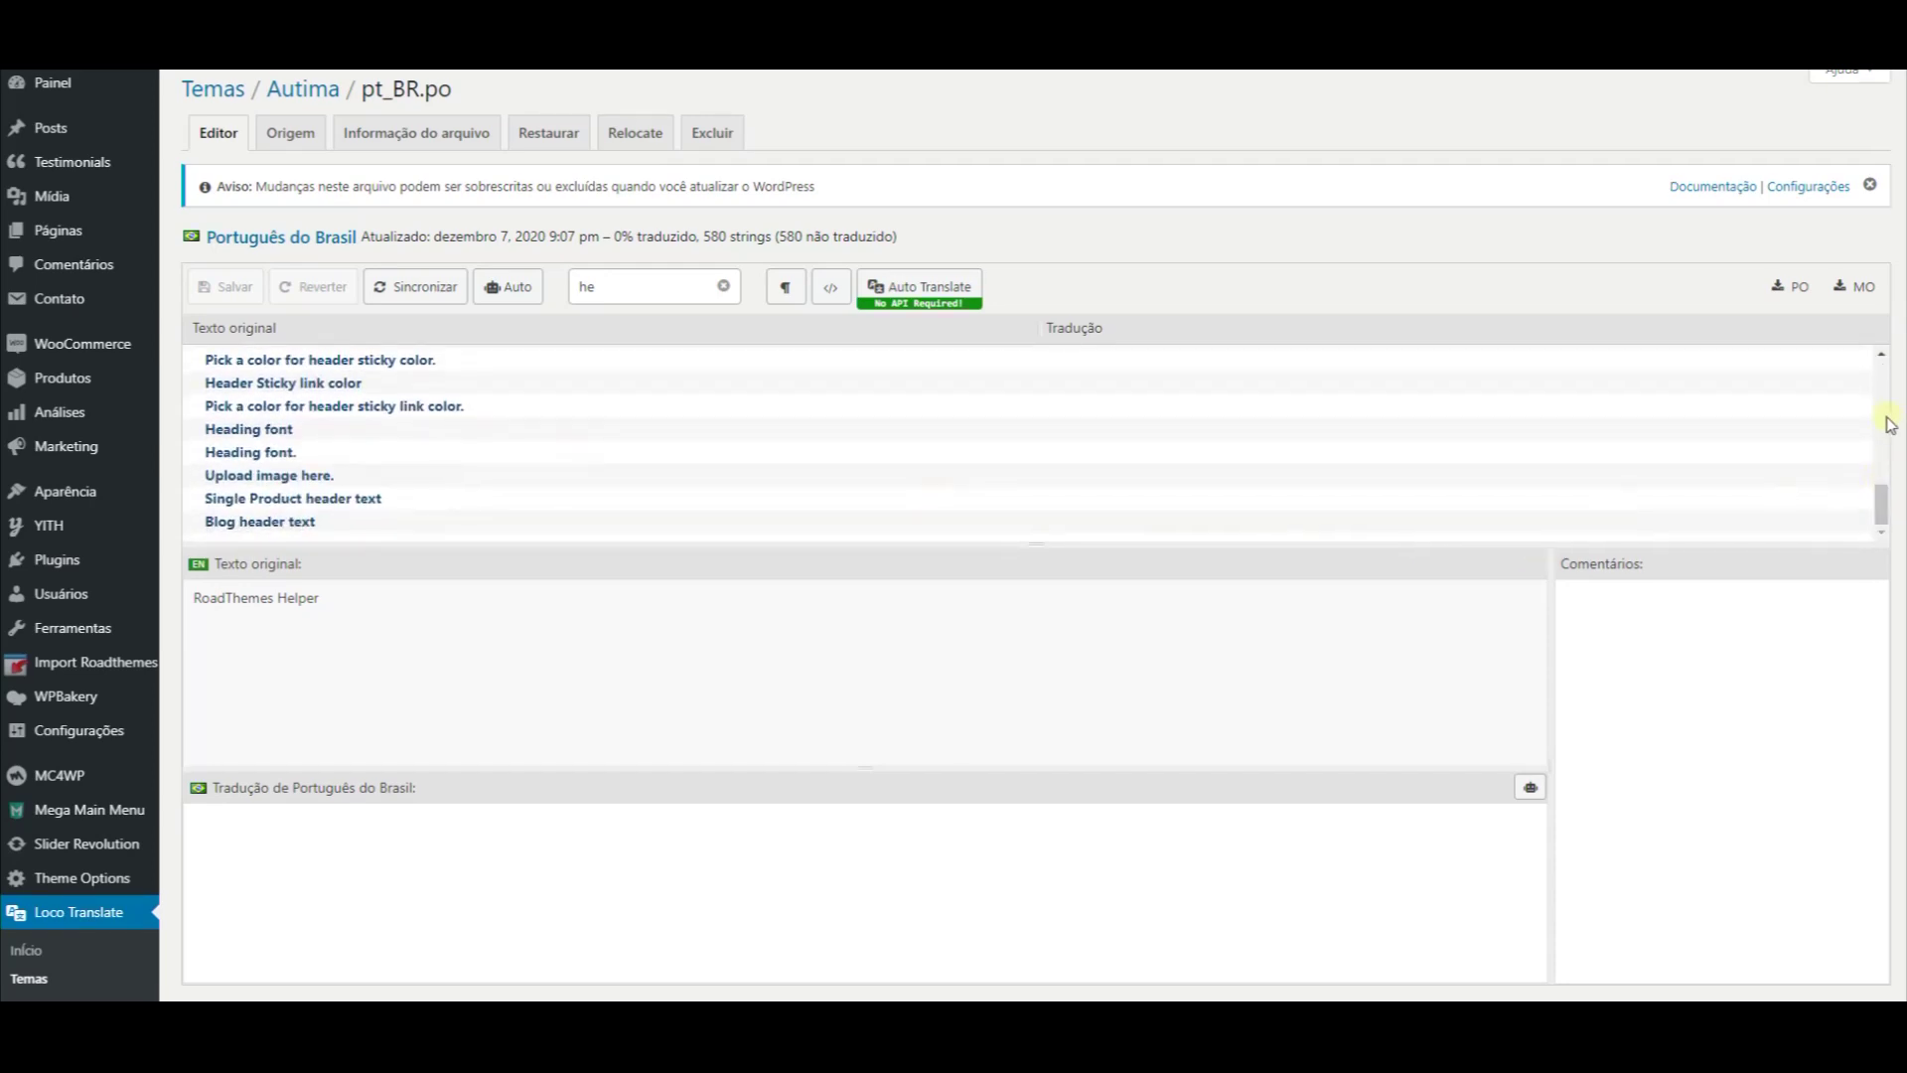
{"action": "scroll", "coordinate": [1257, 452], "scroll_direction": "up", "scroll_amount": 5}
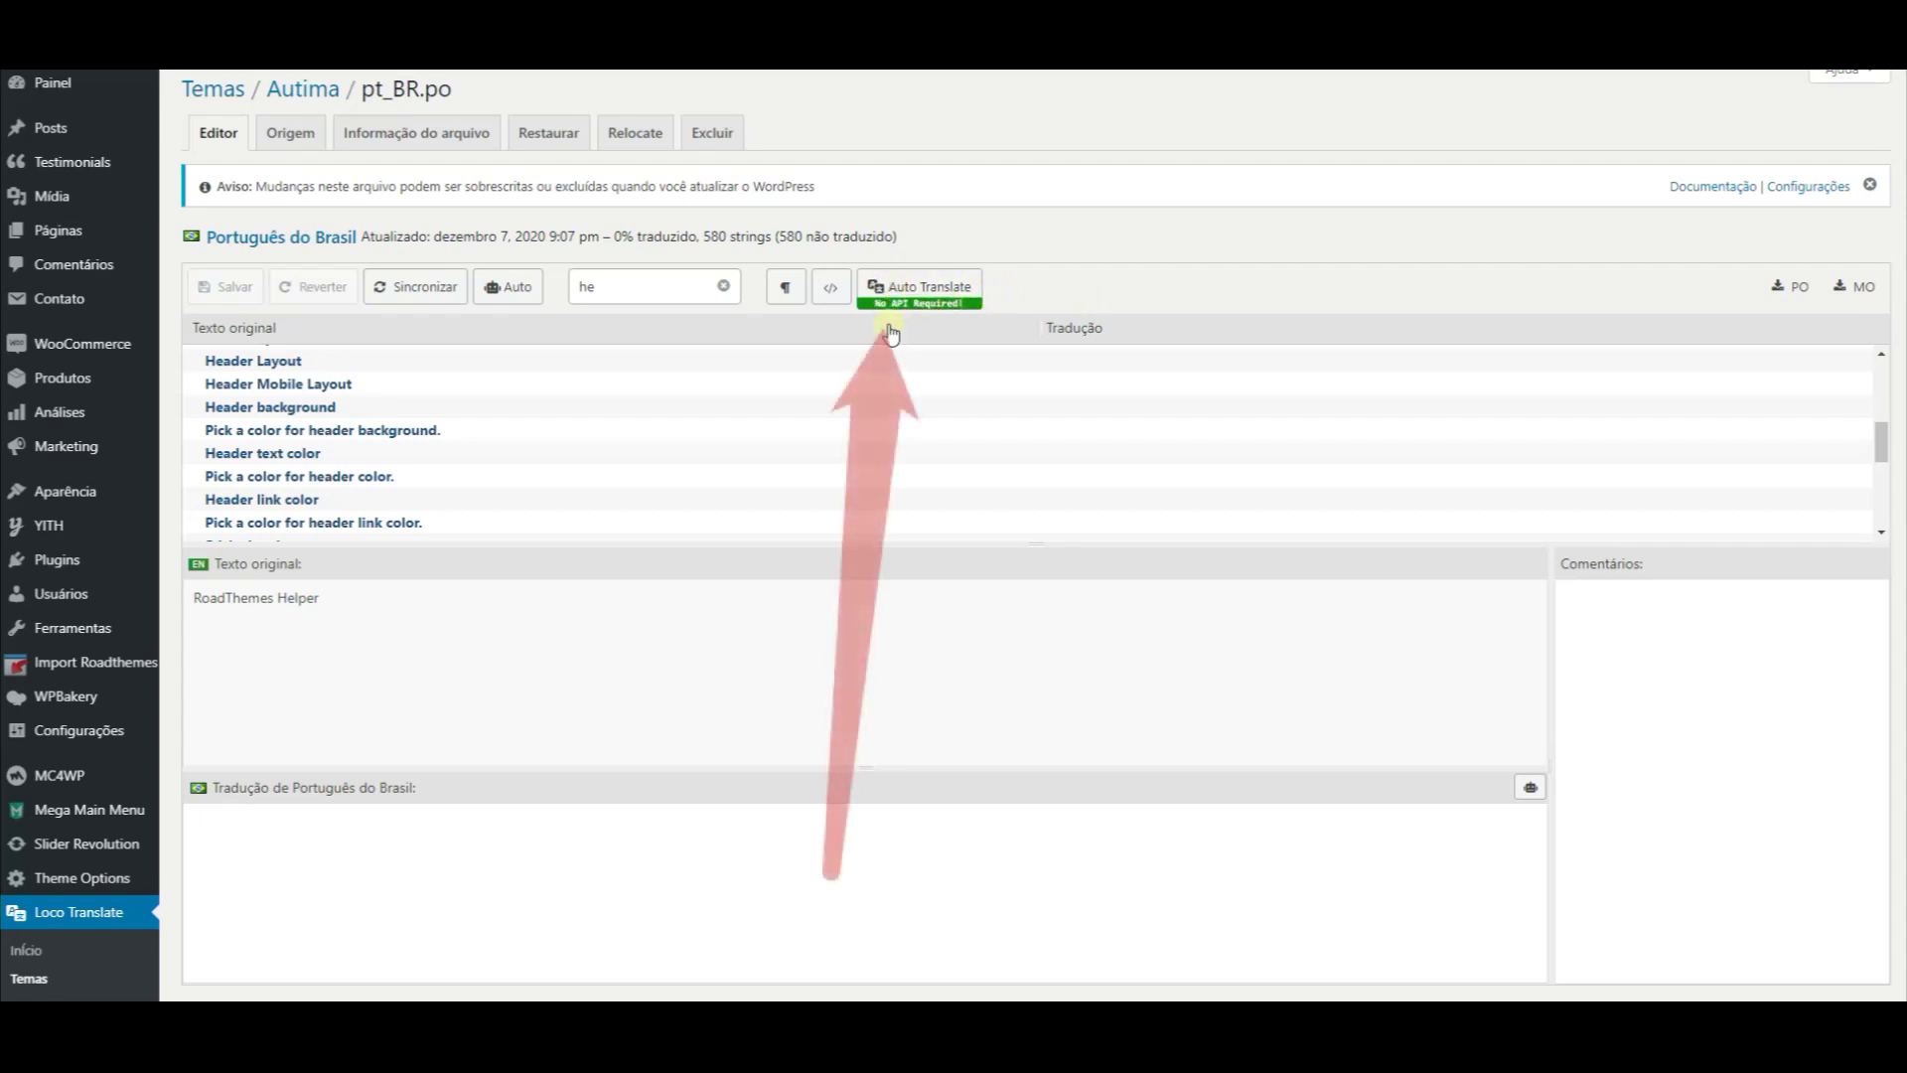
Run Auto Translate on the theme's strings into Portuguese (PT) with Yandex Translate as the provider
{"action": "left_click", "coordinate": [913, 296]}
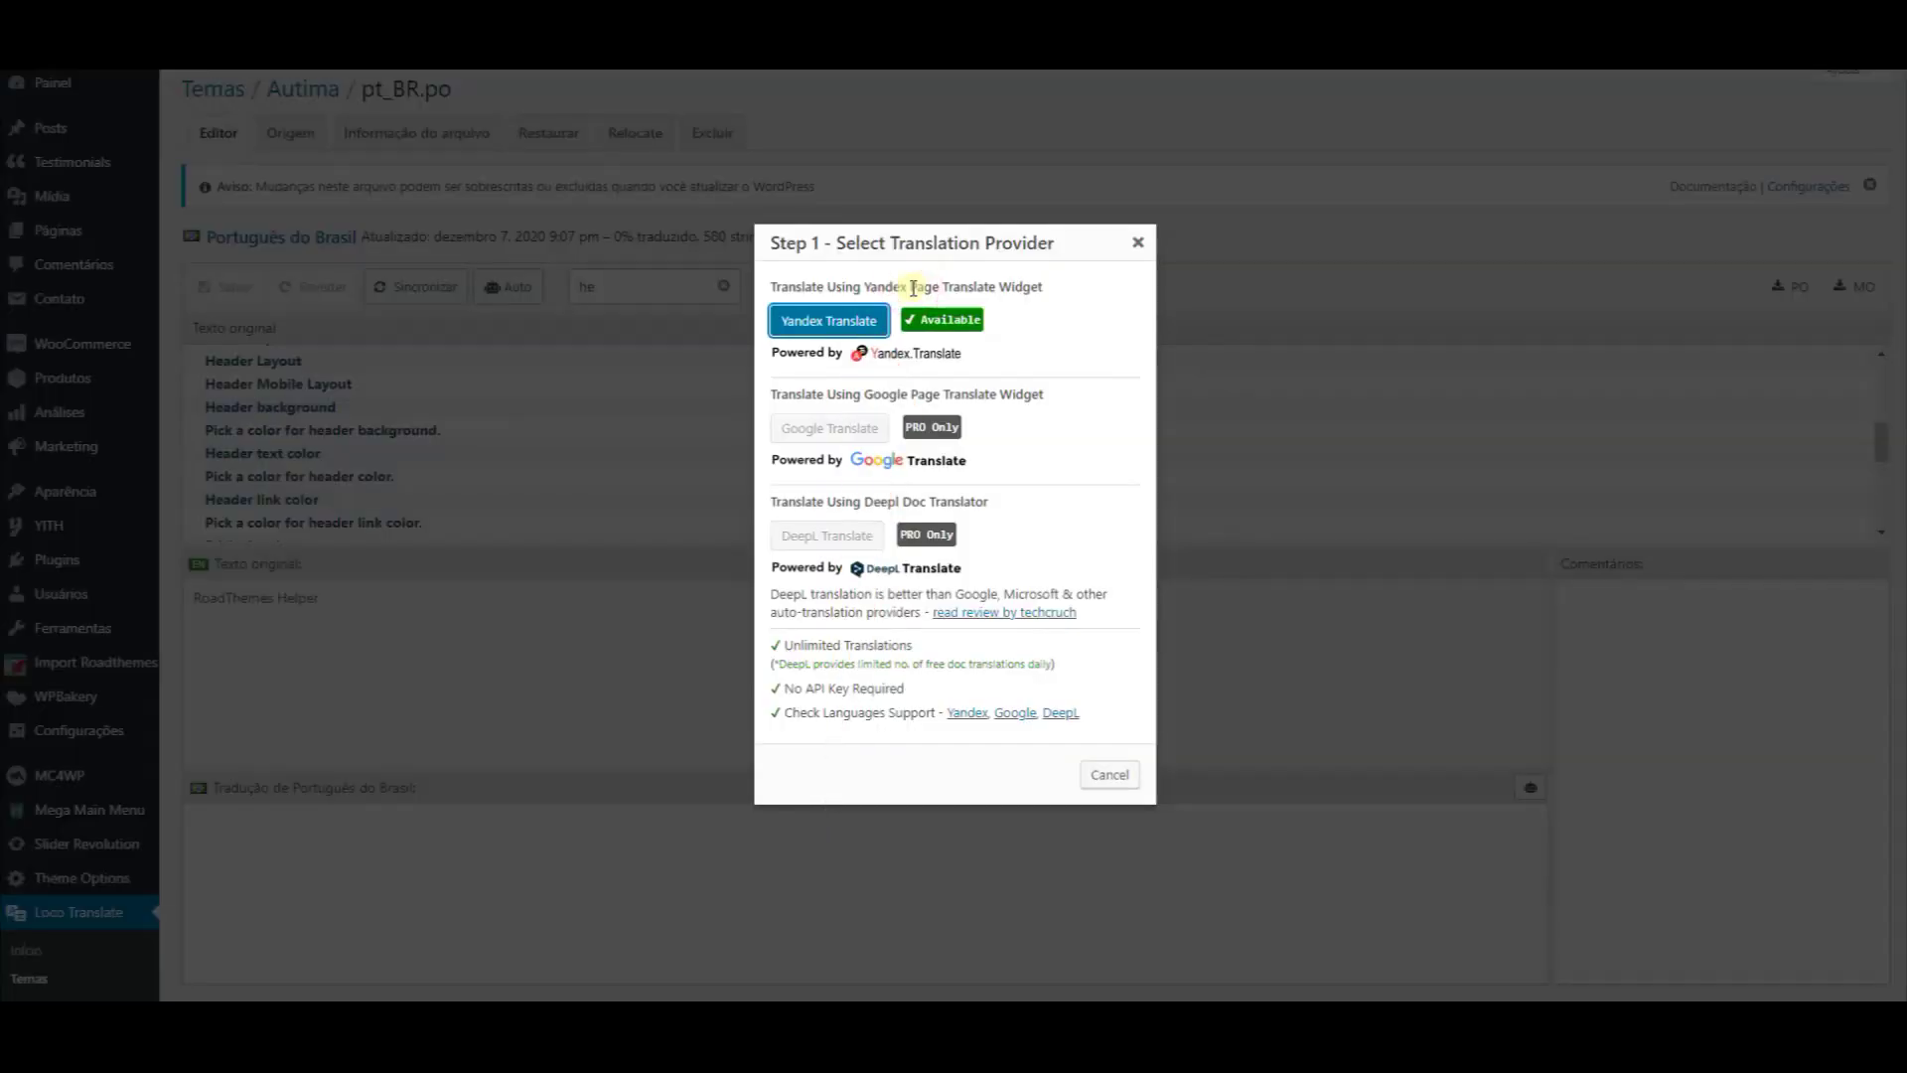
{"action": "left_click", "coordinate": [817, 327]}
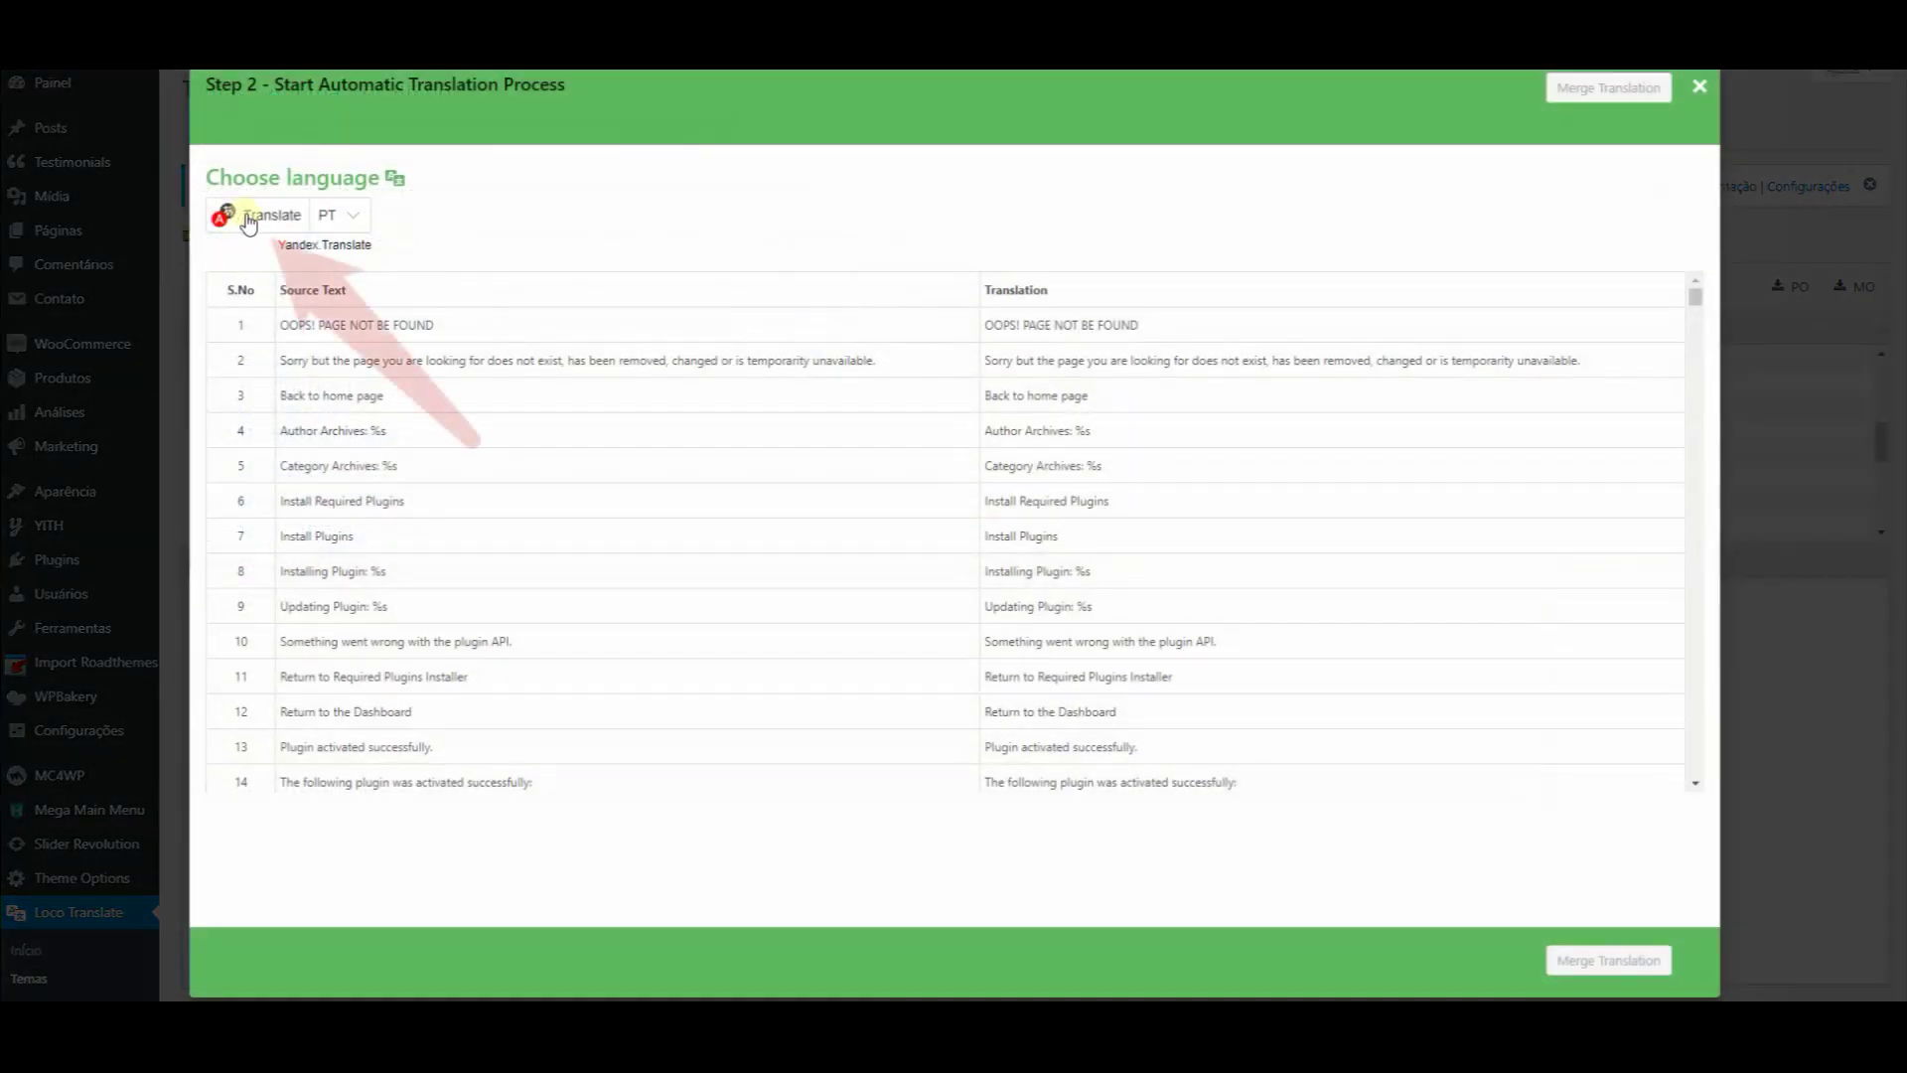
{"action": "left_click", "coordinate": [236, 219]}
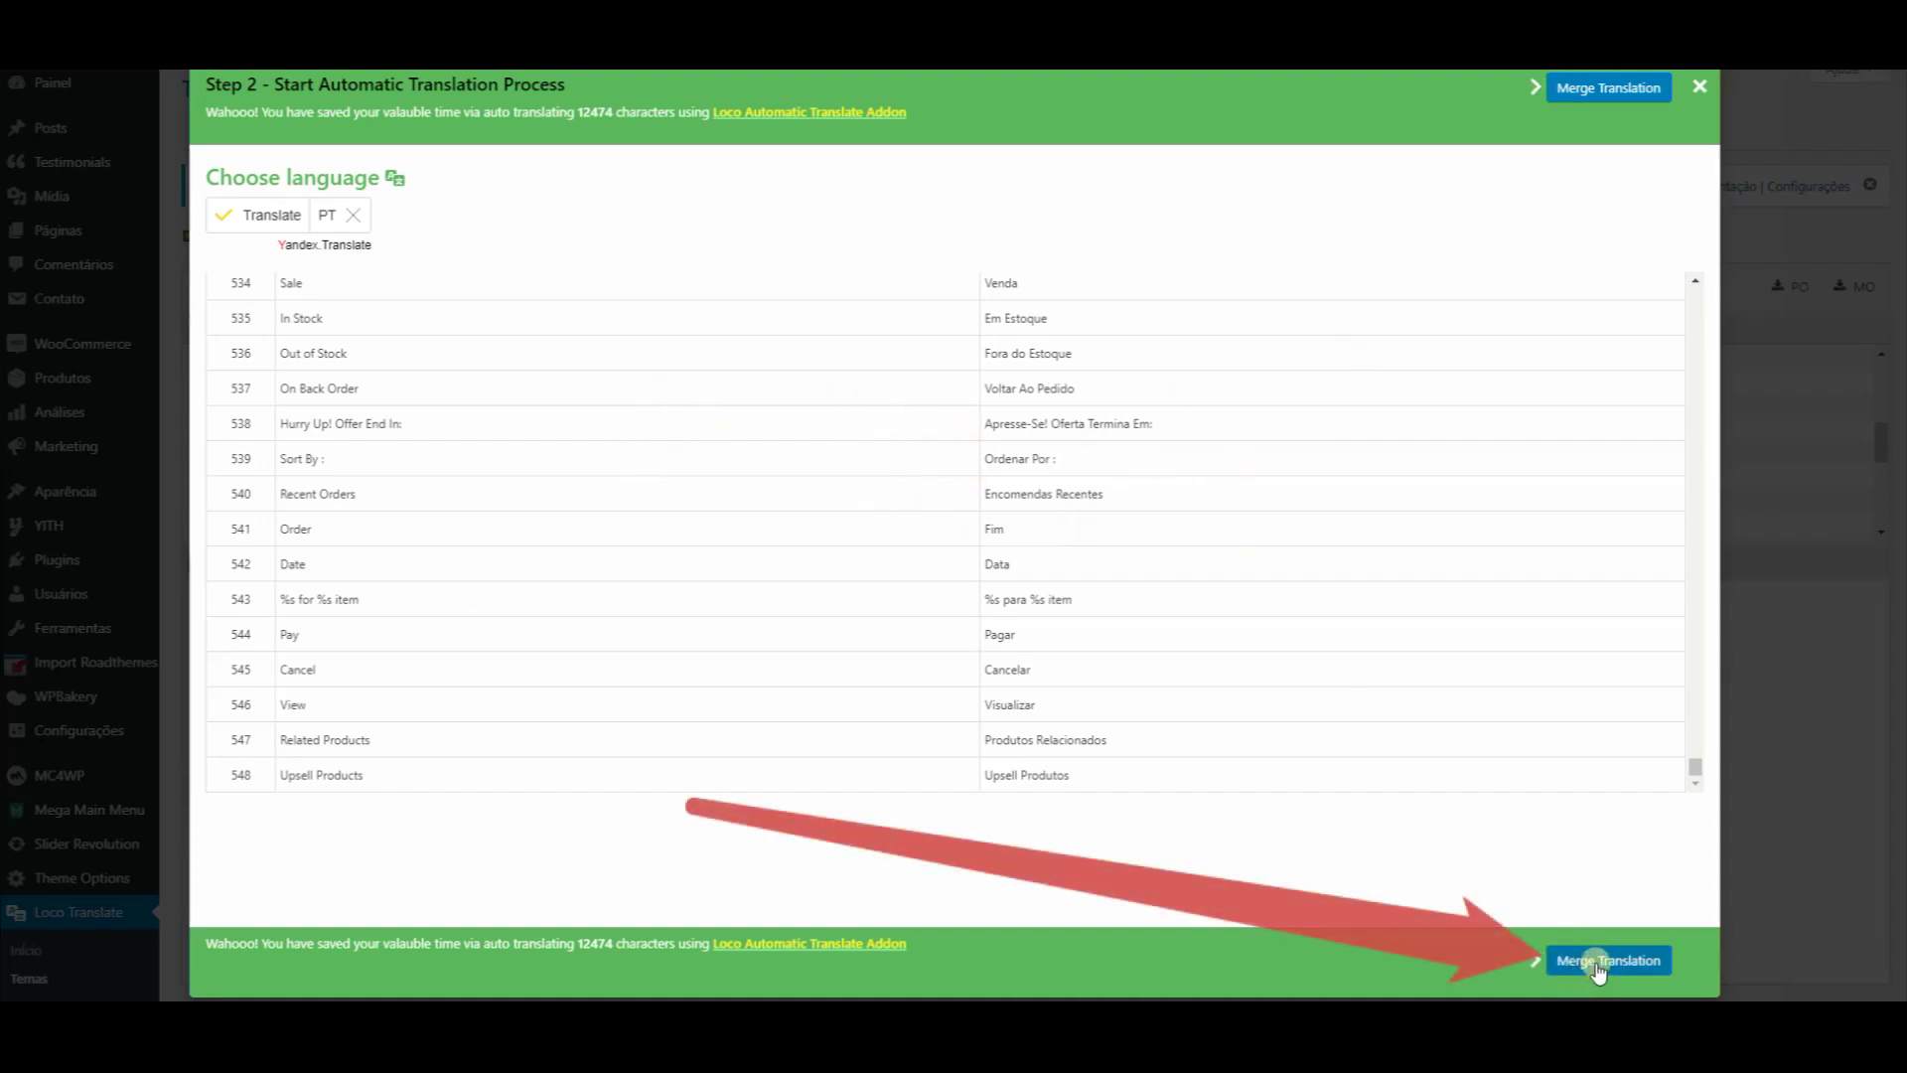
Merge the automatic translations into the editor with overwriting and fuzzy marking left off, and save the translation file
{"action": "left_click", "coordinate": [1607, 85]}
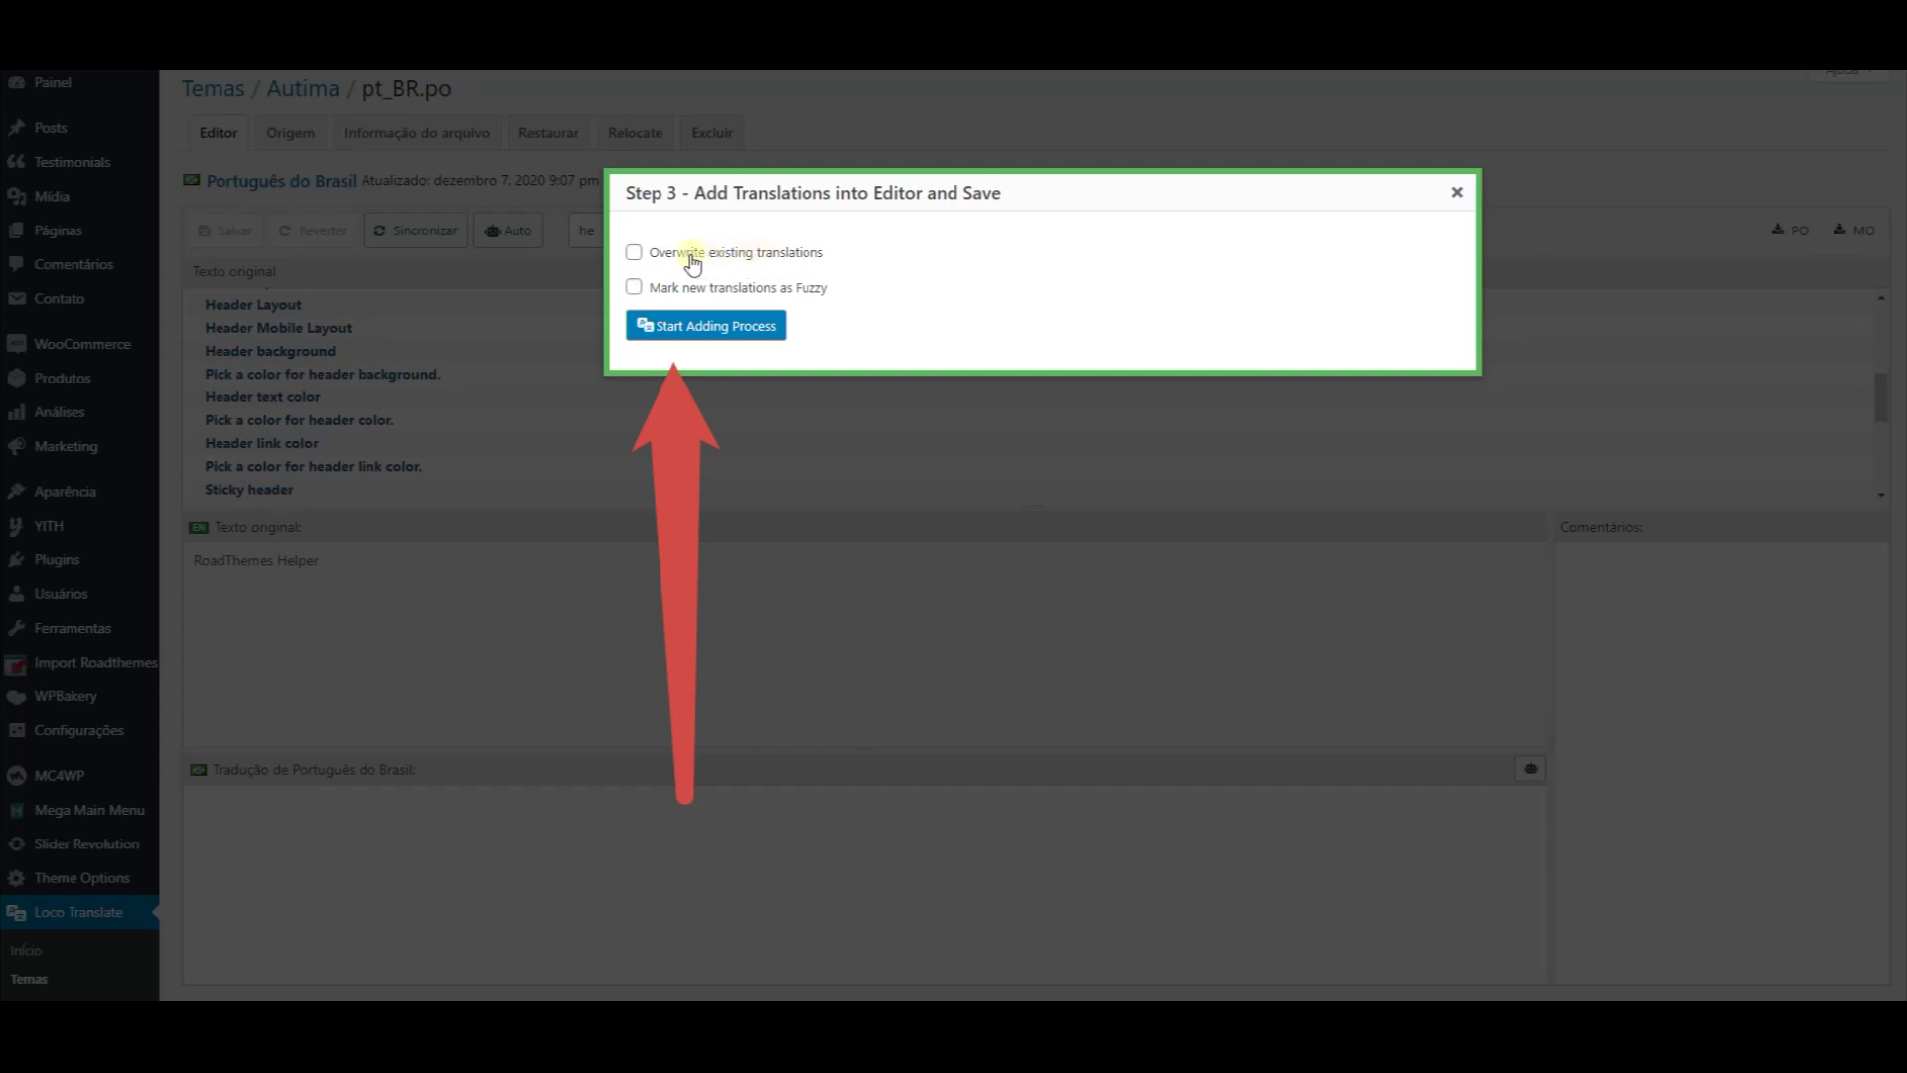
{"action": "left_click", "coordinate": [685, 336]}
{"action": "left_click", "coordinate": [683, 334]}
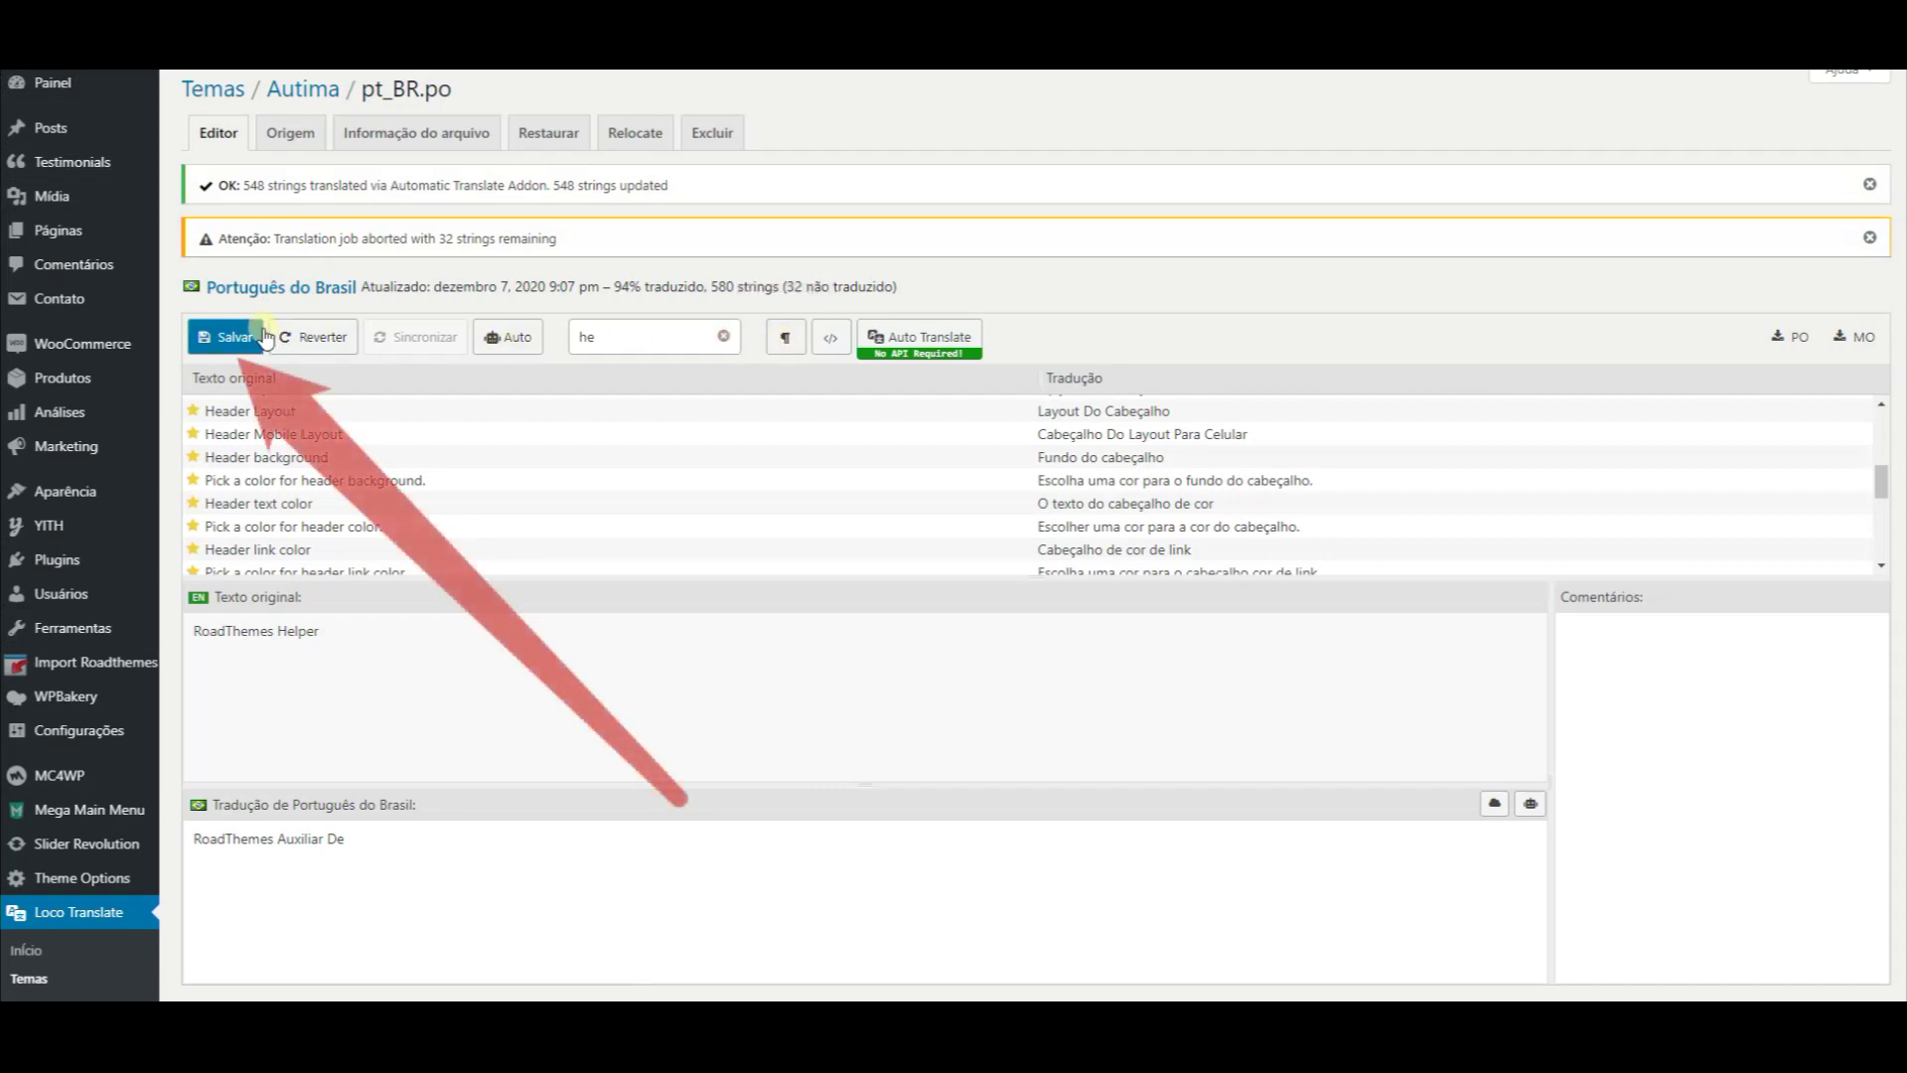
{"action": "left_click", "coordinate": [228, 338]}
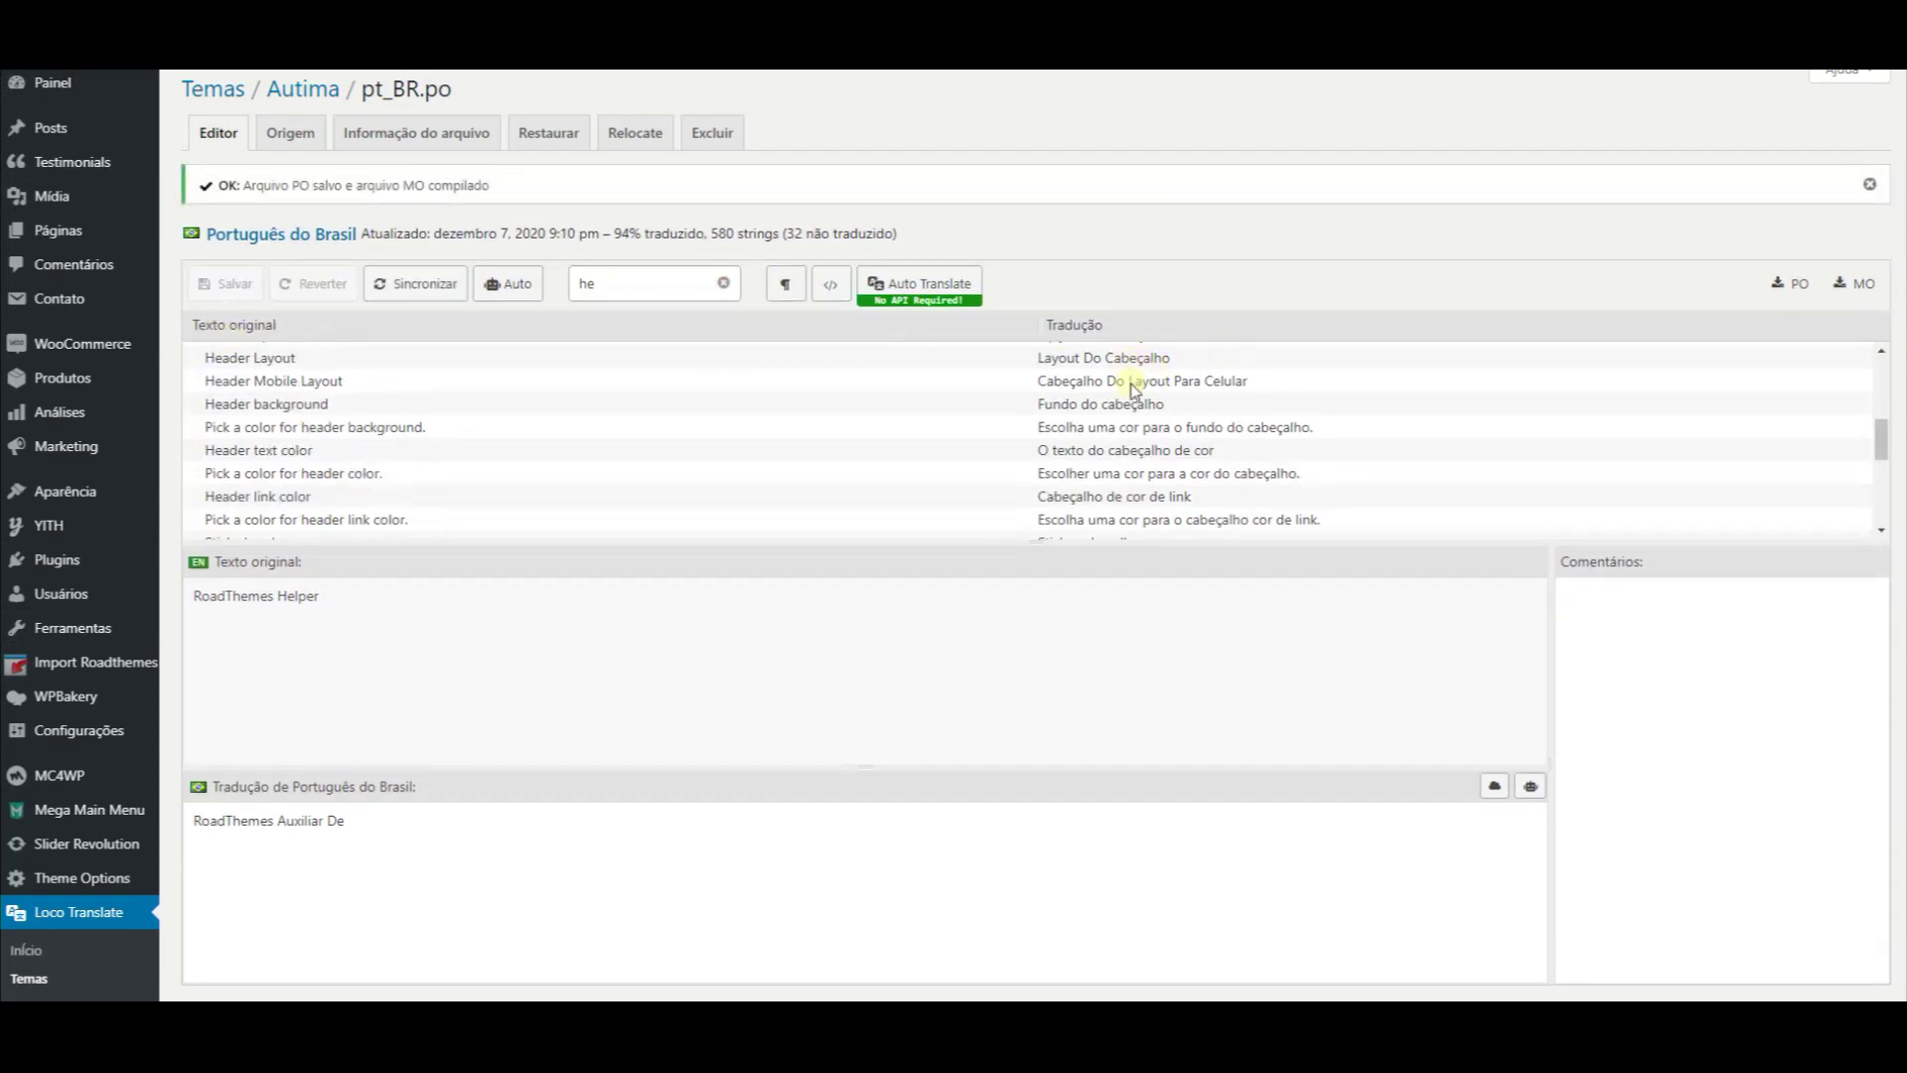
{"action": "scroll", "coordinate": [1130, 434], "scroll_direction": "down", "scroll_amount": 5}
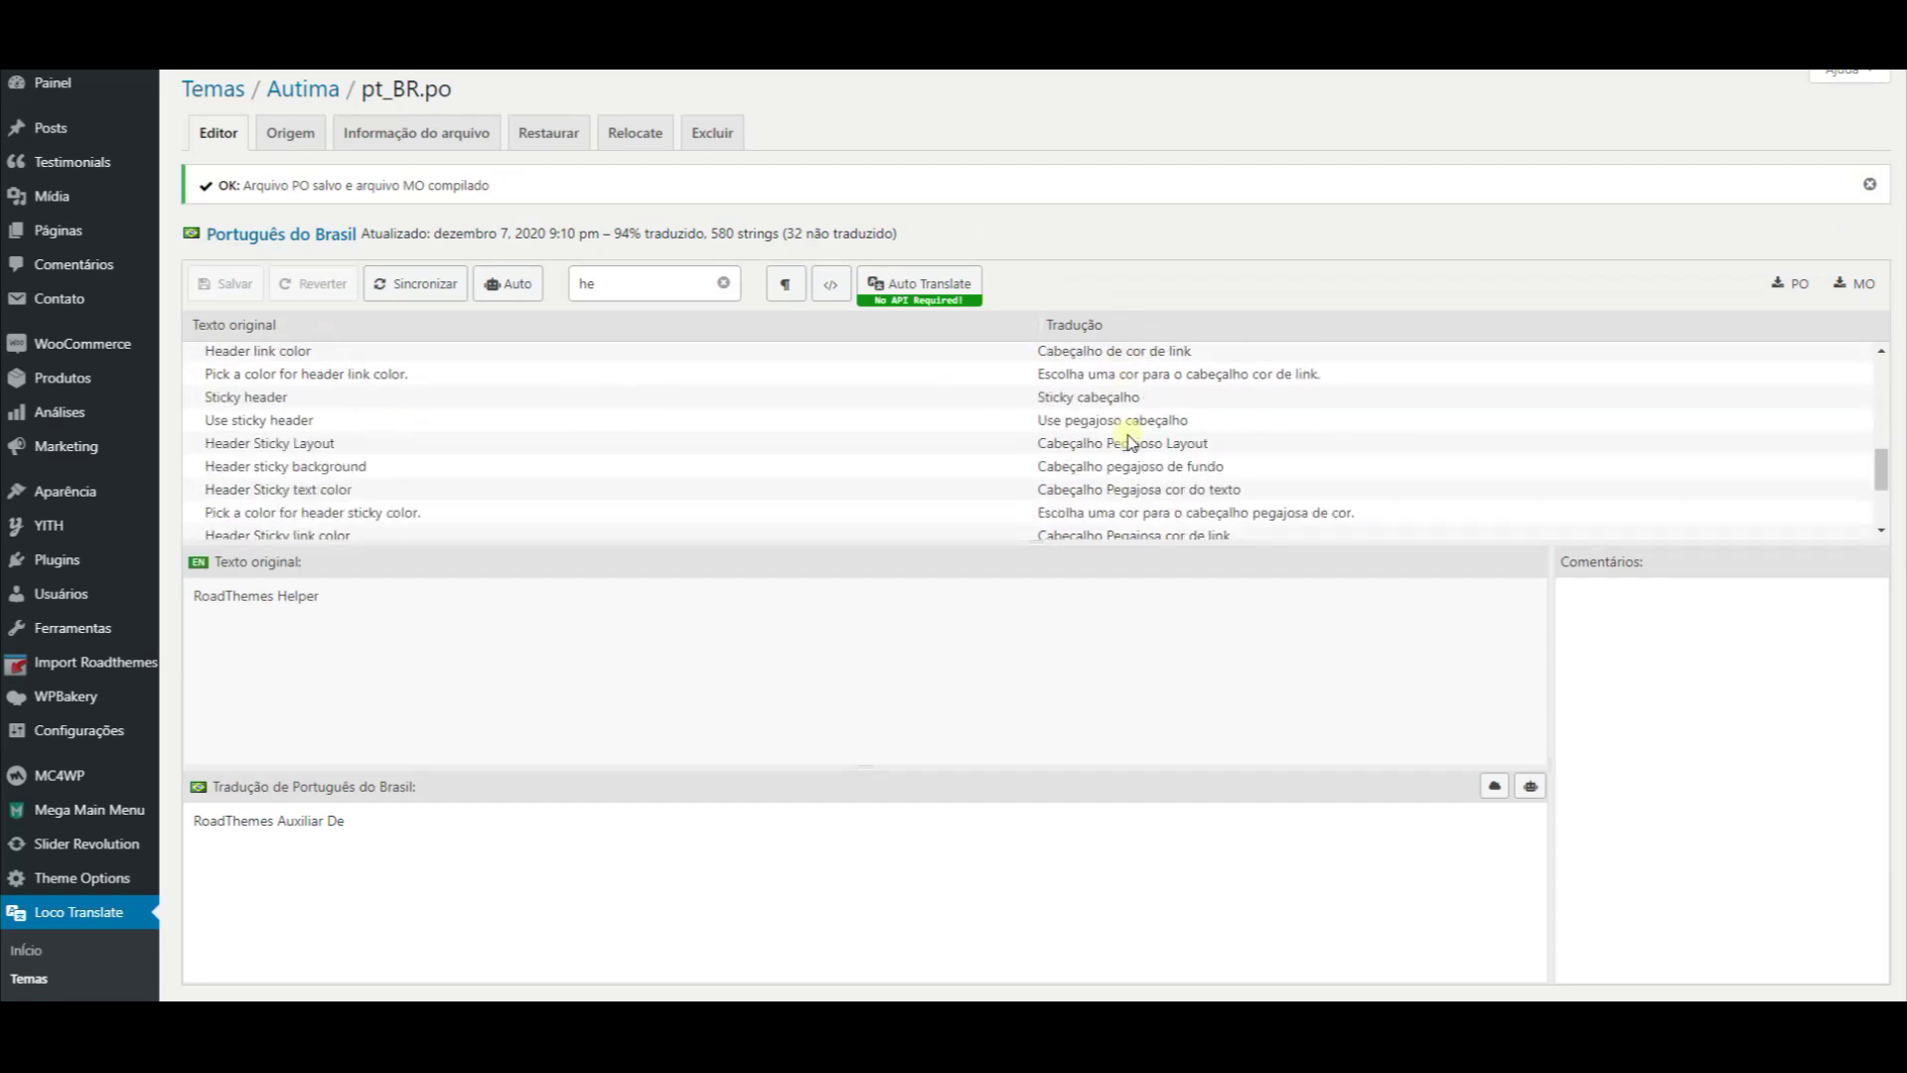
{"action": "scroll", "coordinate": [1130, 437], "scroll_direction": "up", "scroll_amount": 5}
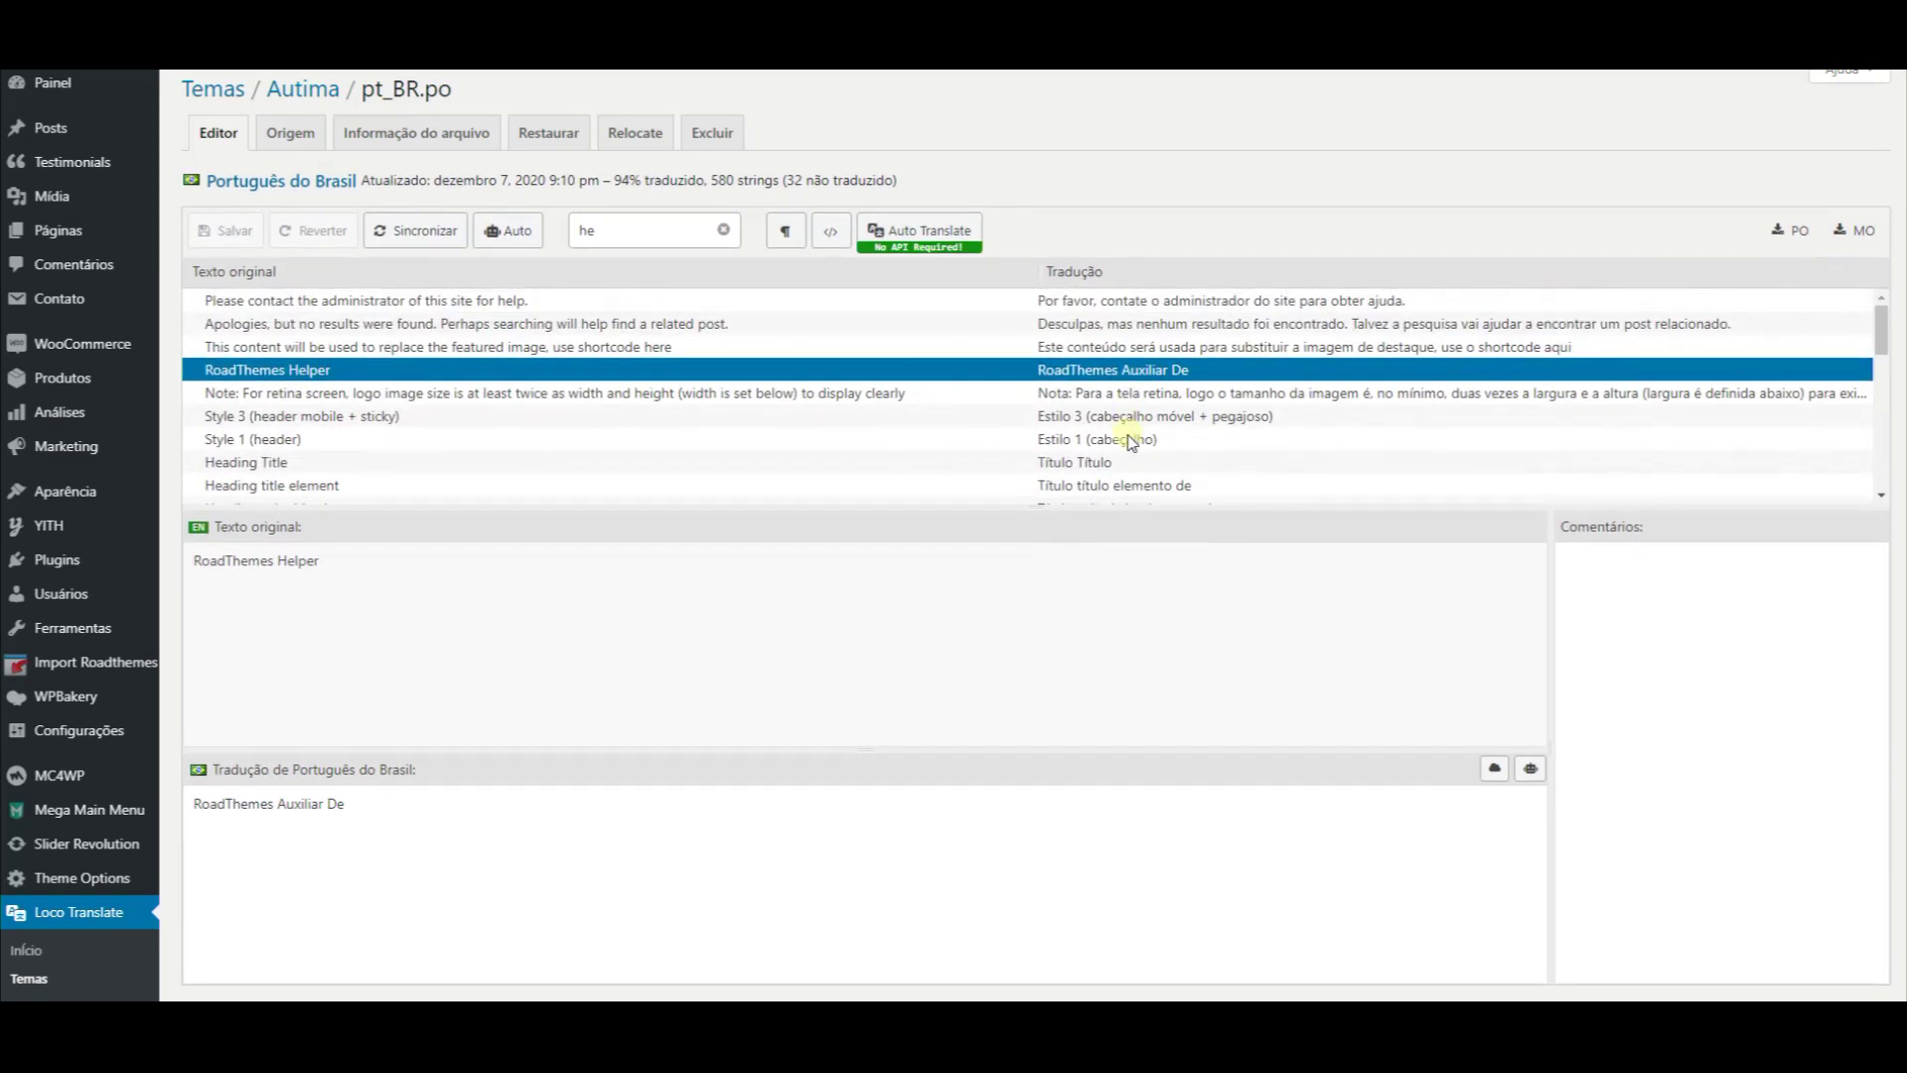